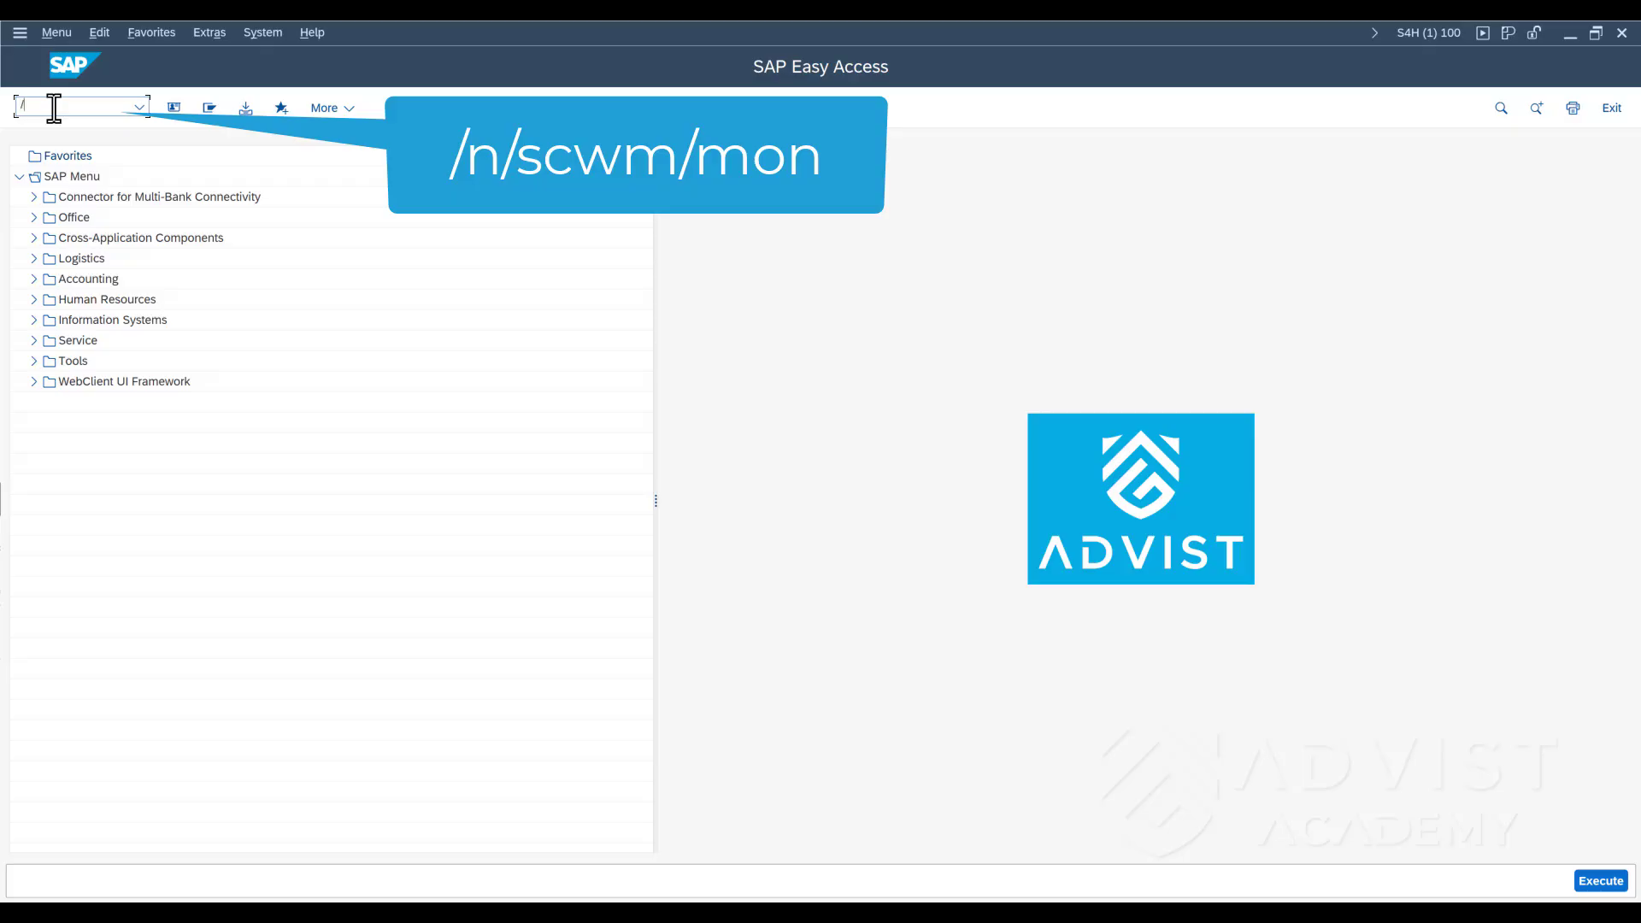
Step: Start transaction /n/scwm/mon and open the SAP standard monitor for warehouse ADVI
text(n/scwm/mon)
key(Return)
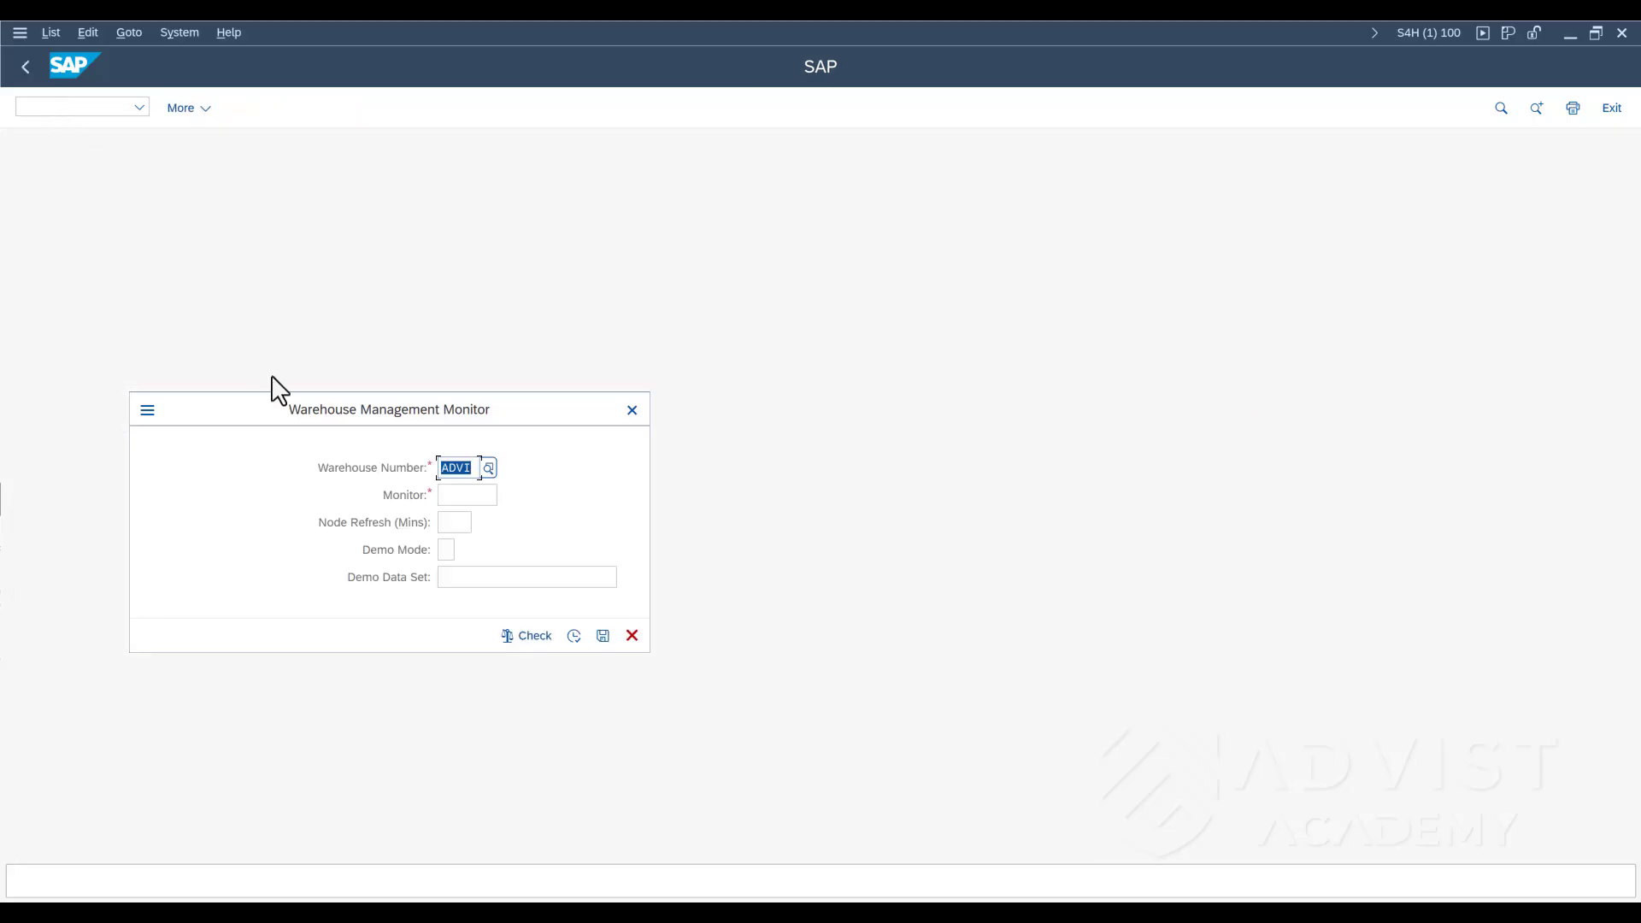
click(459, 497)
key(F4)
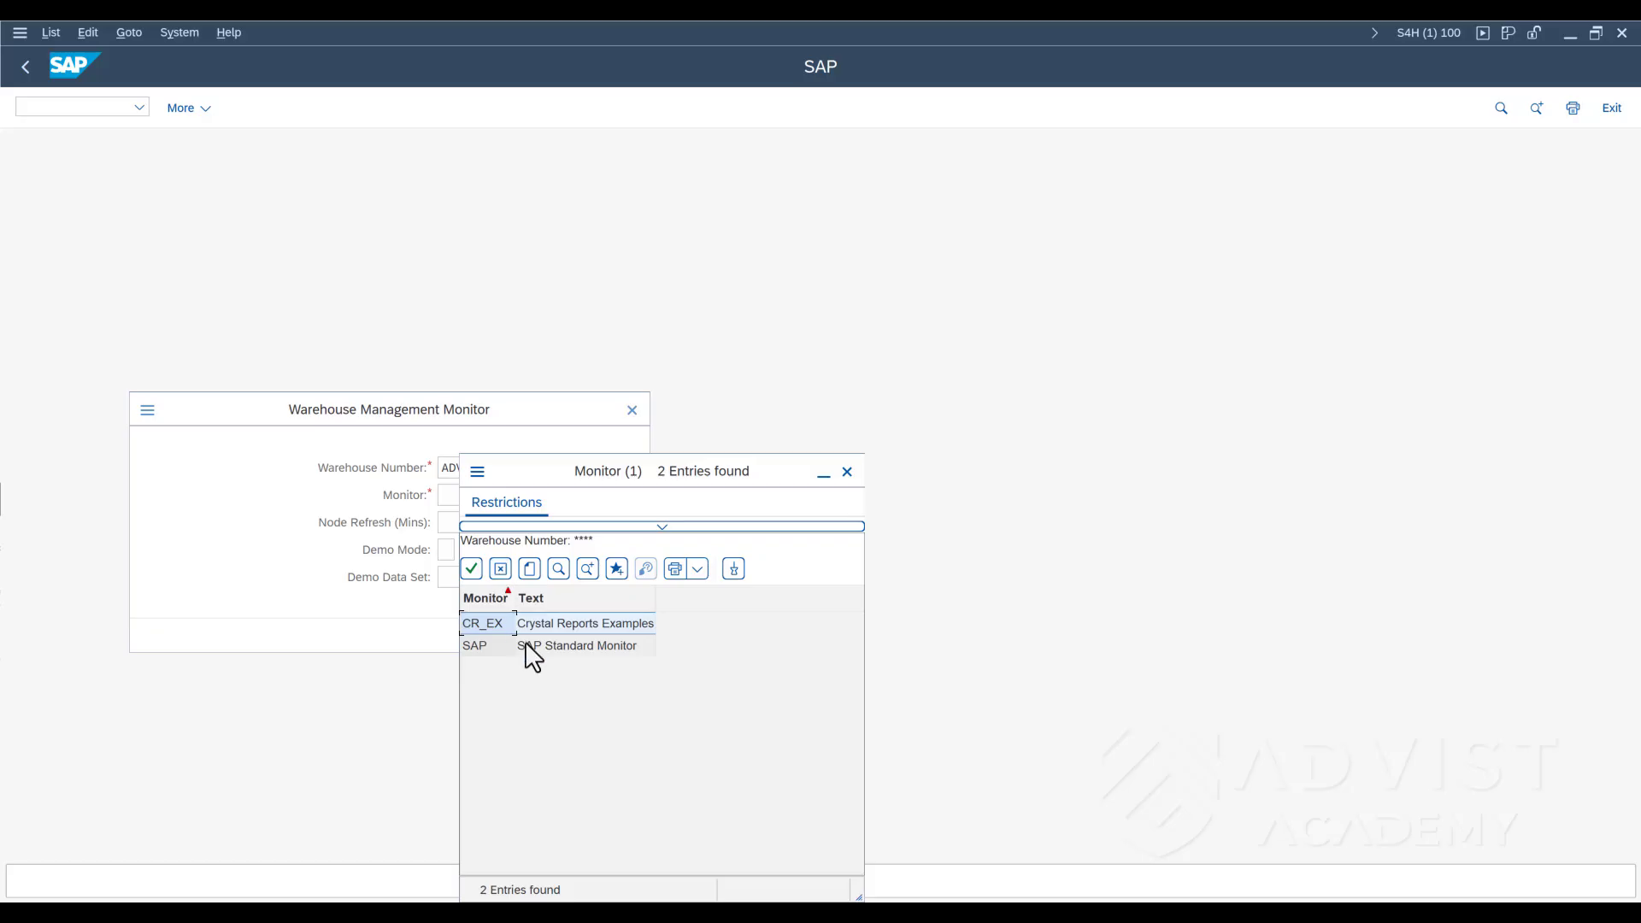
double_click(551, 645)
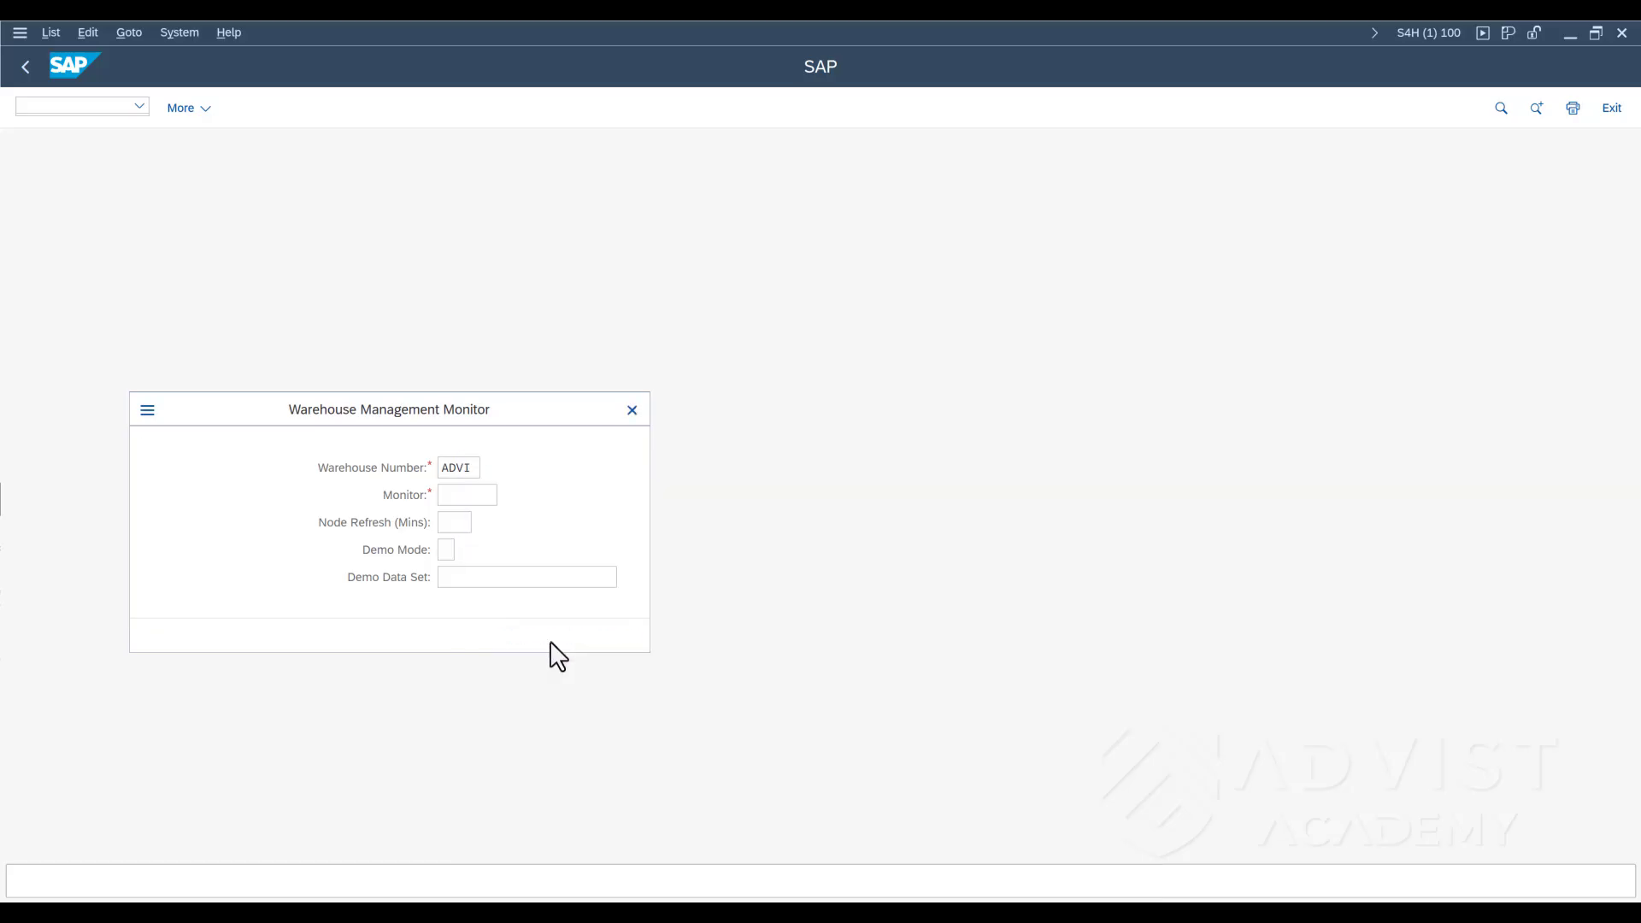
click(570, 637)
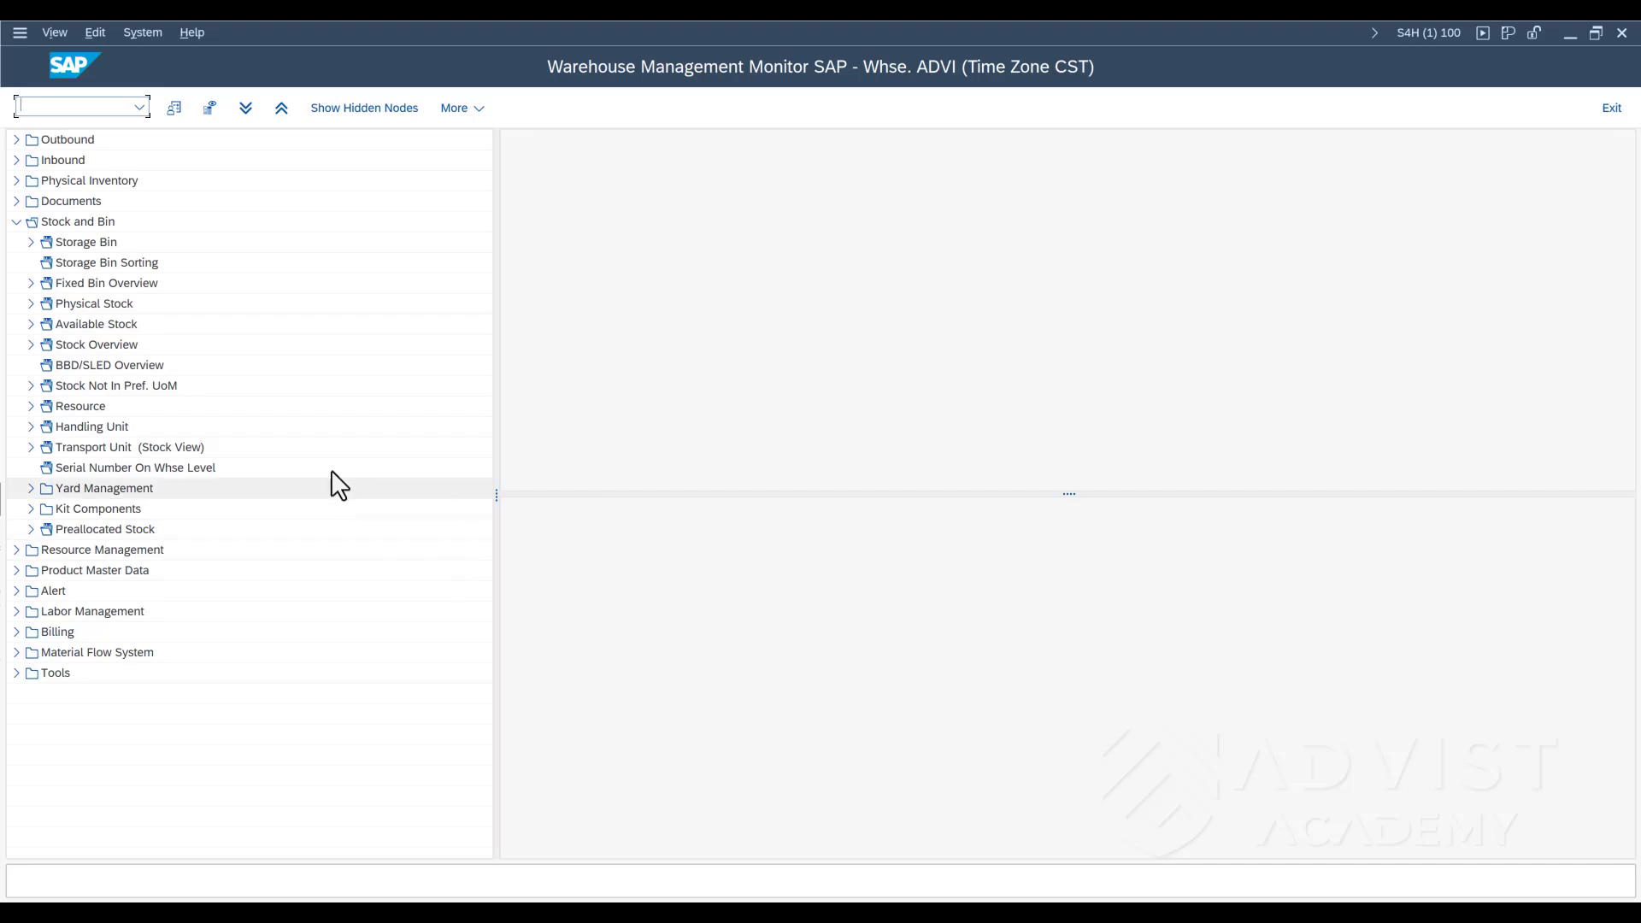
Step: Look up the physical stock of product Spark-333 in the monitor, and exit the monitor
double_click(75, 301)
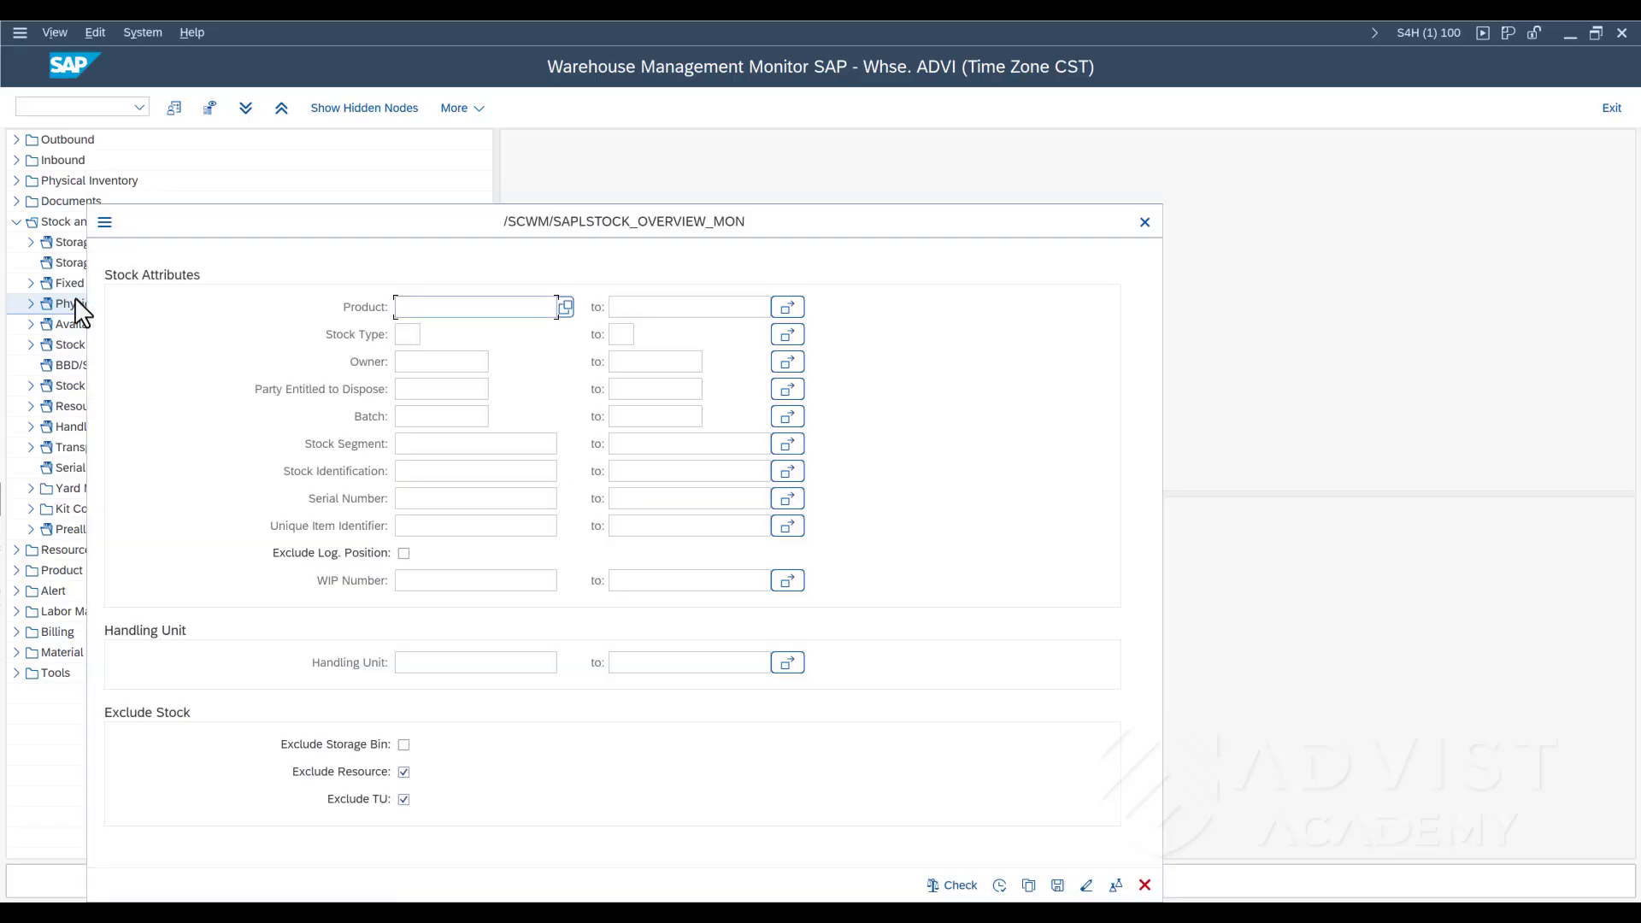
text(Spark-333)
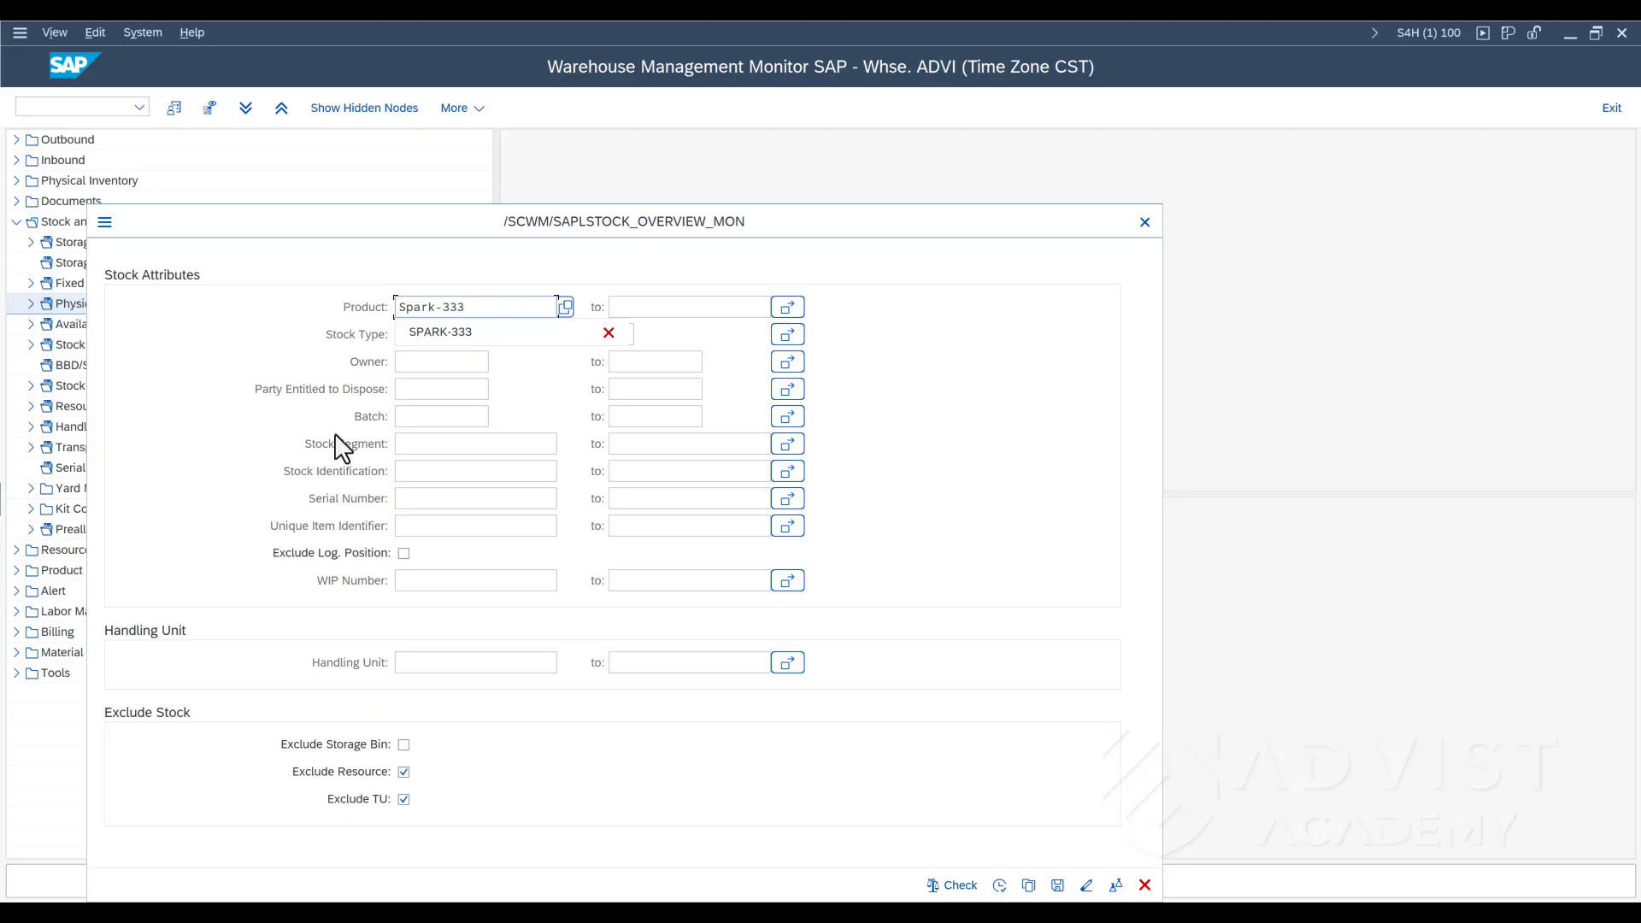
click(1000, 885)
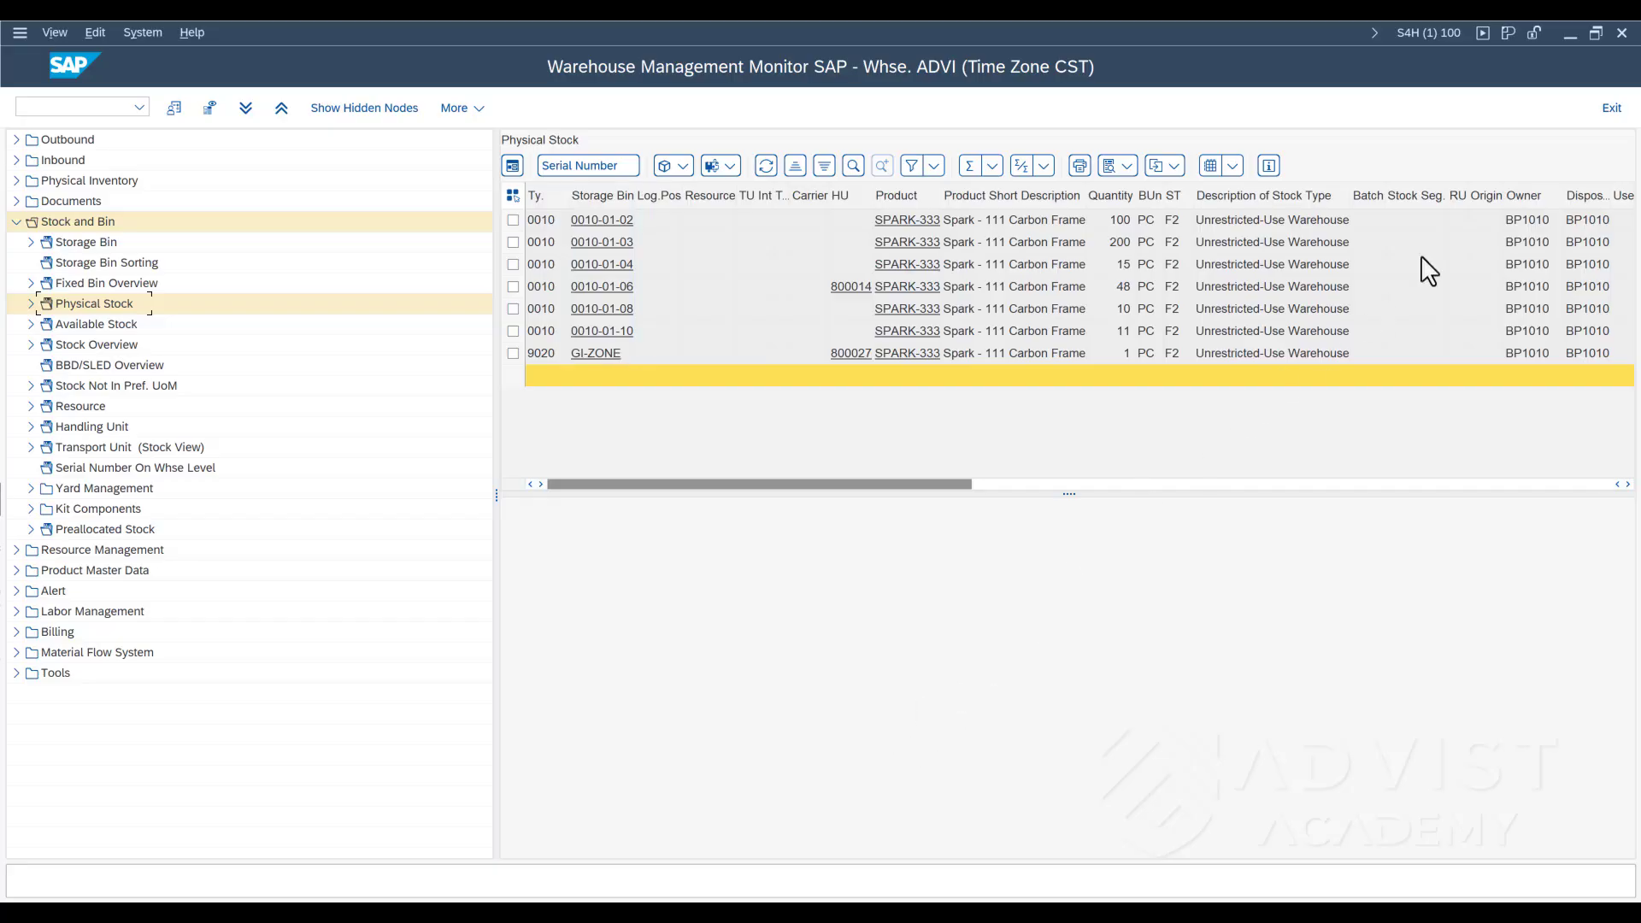
click(1612, 109)
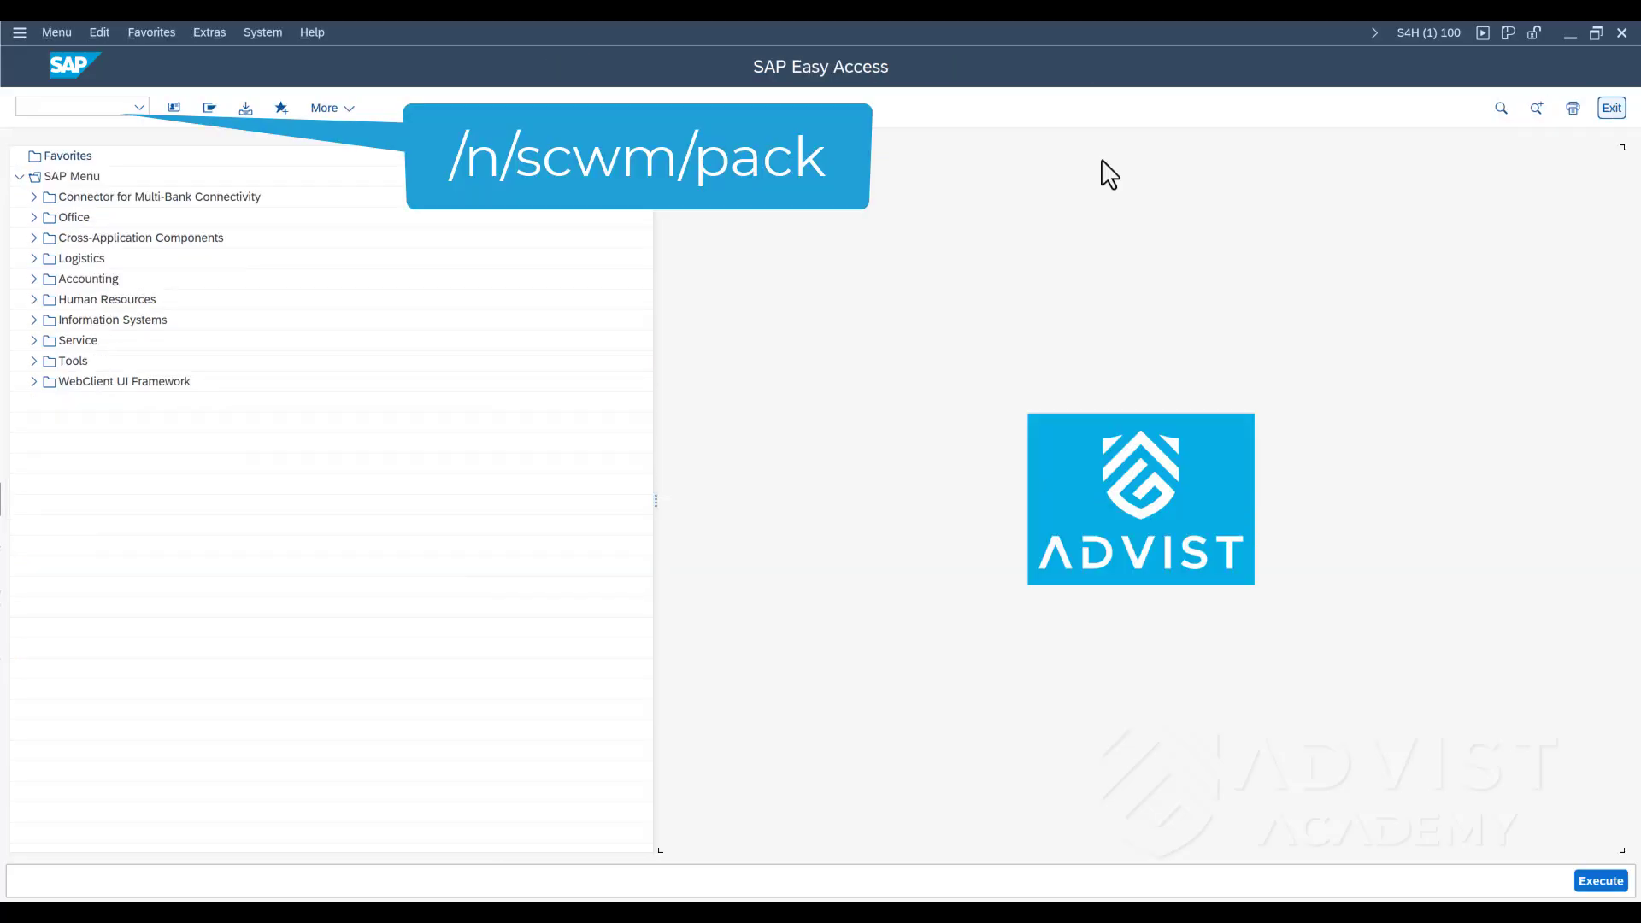
Step: Start transaction /n/scwm/pack and open work center VERP in warehouse ADVI, filtered to storage bin 0010-01-03
click(110, 108)
text(/n/scwm)
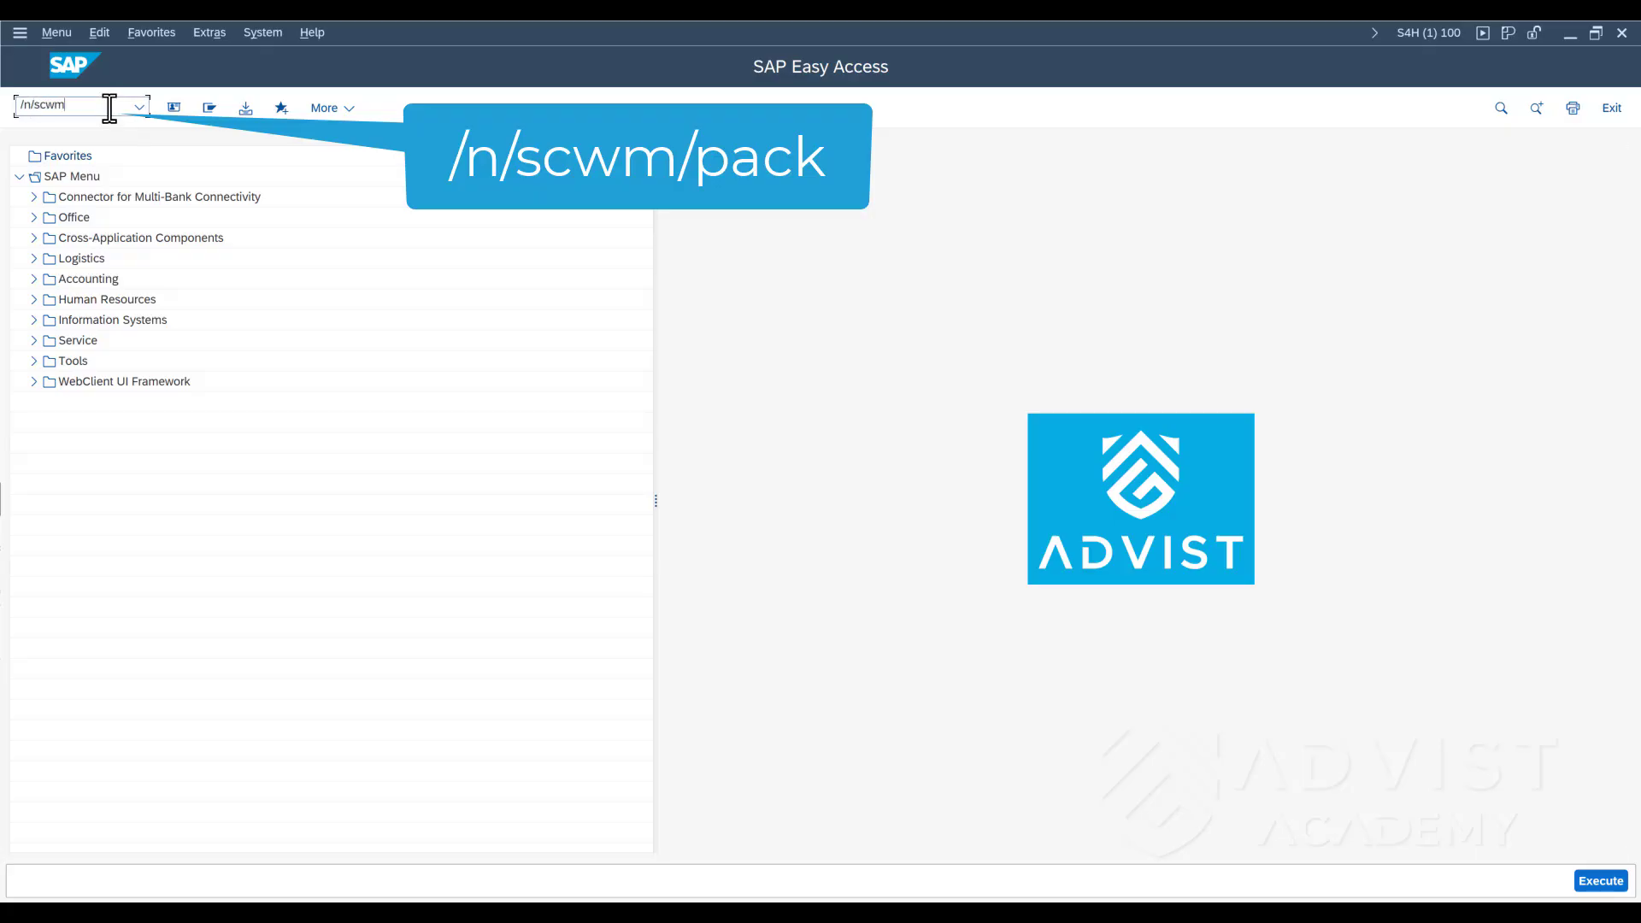
text(/pack)
key(Return)
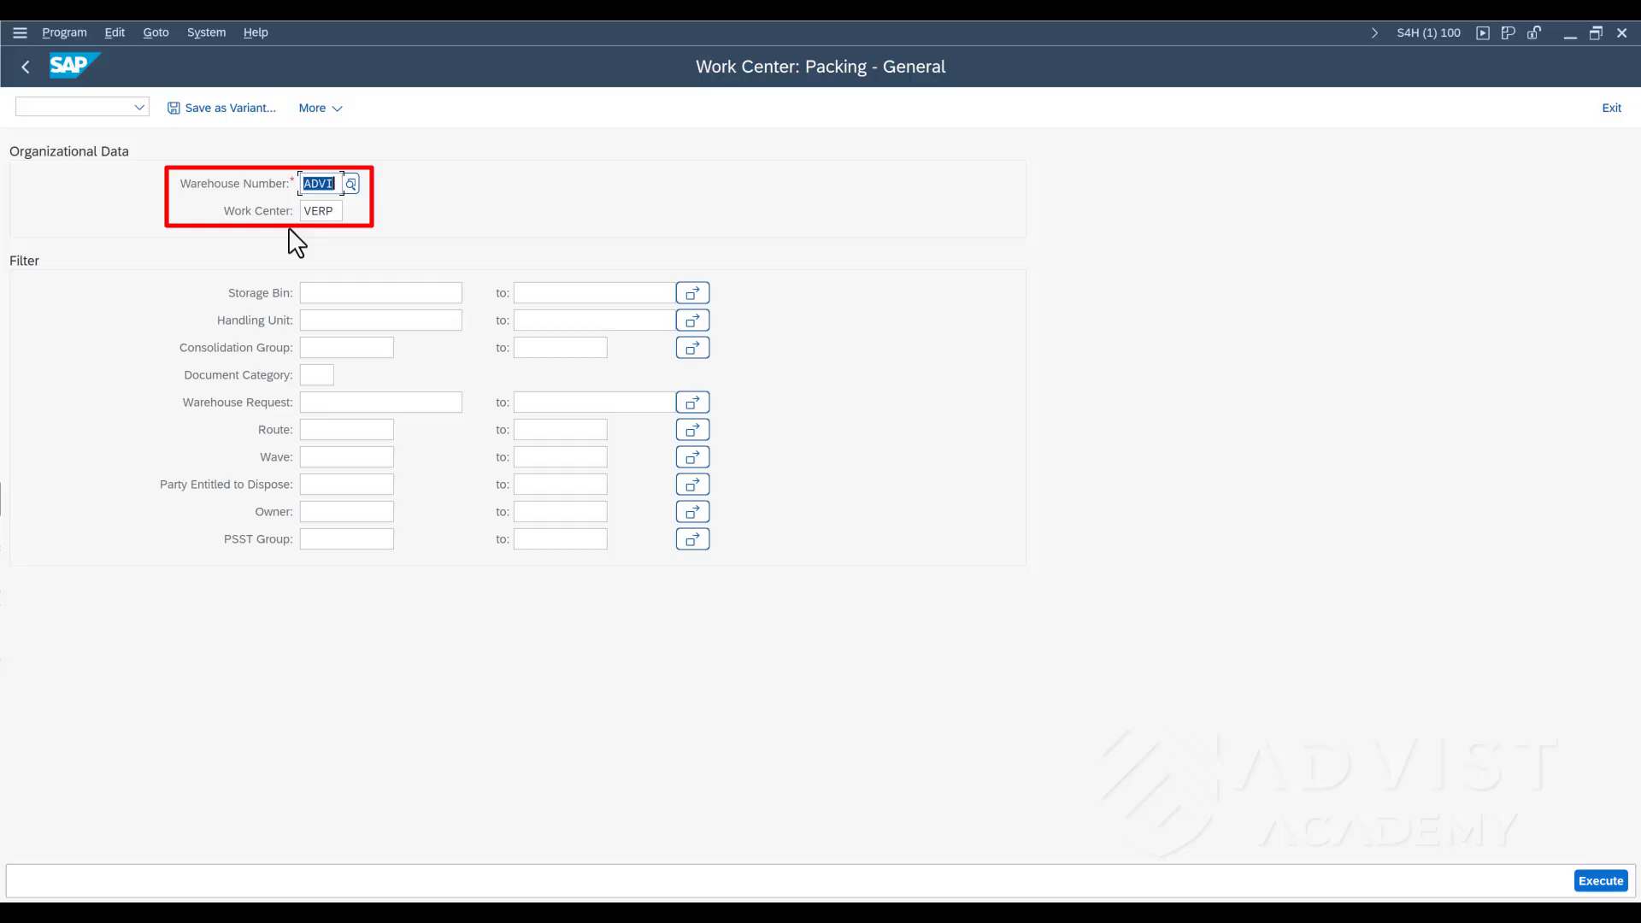
click(334, 291)
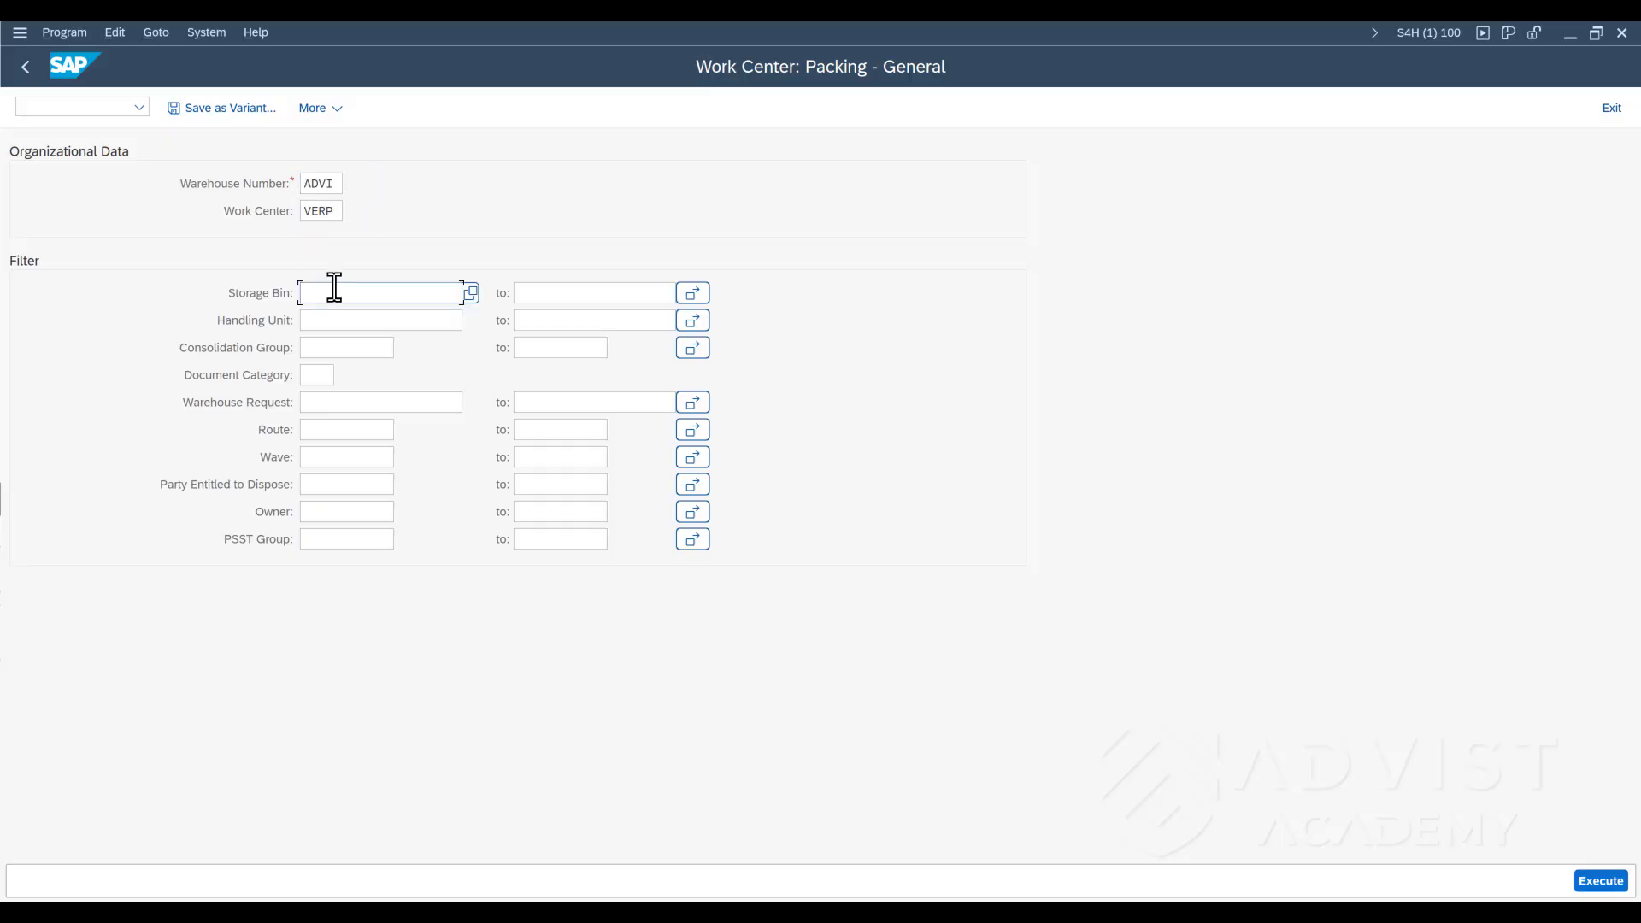
text(0010)
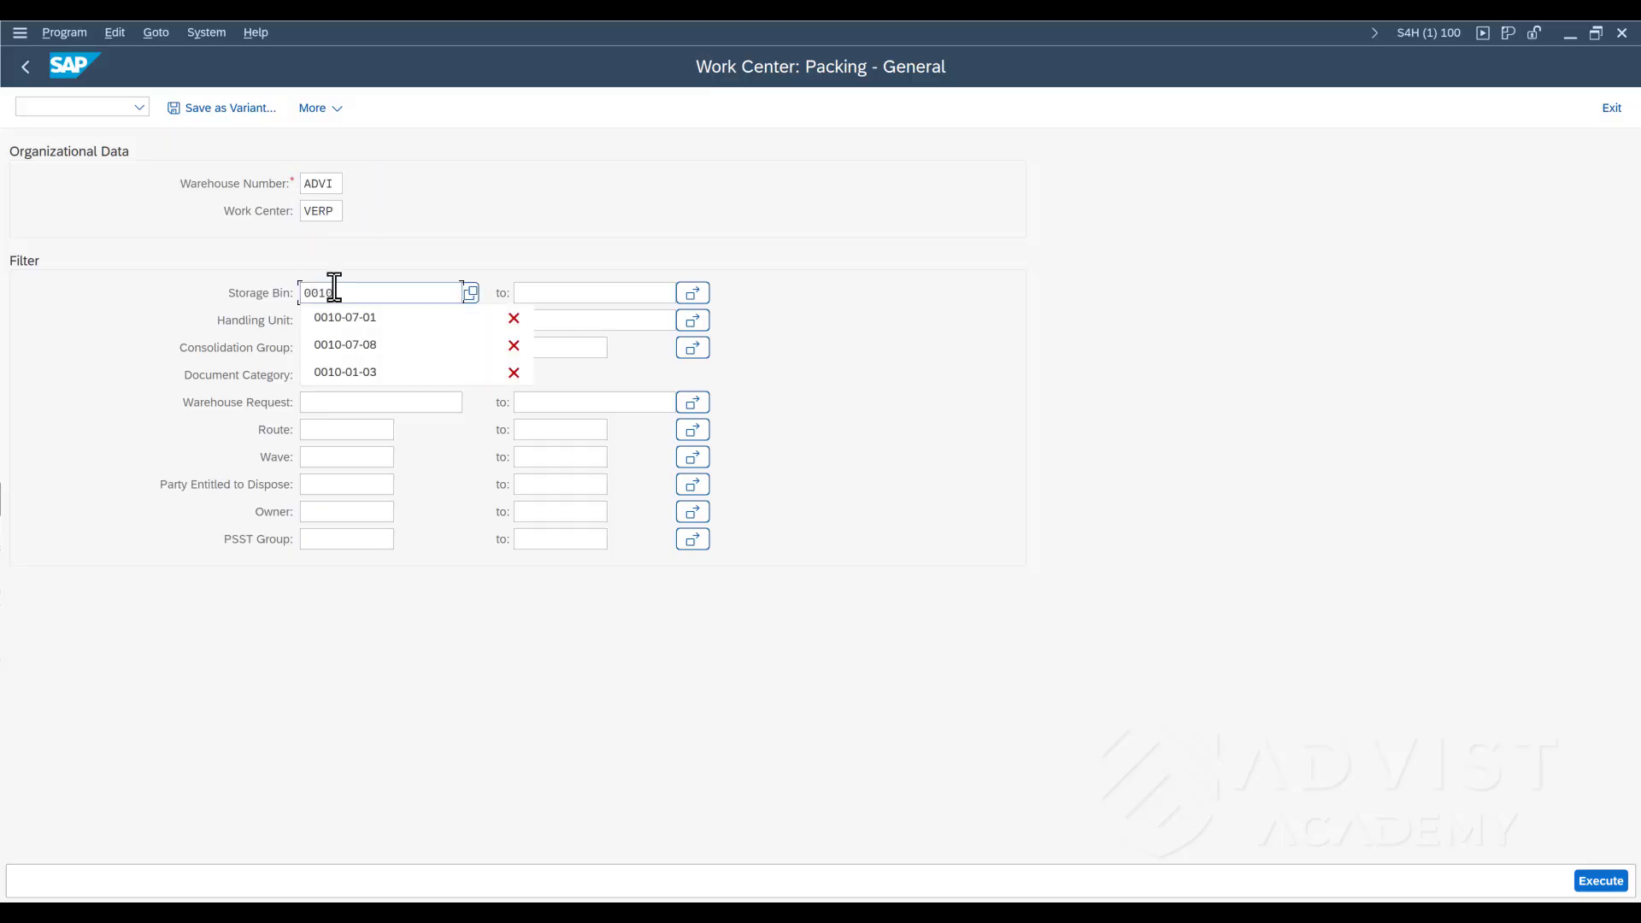
text(-01)
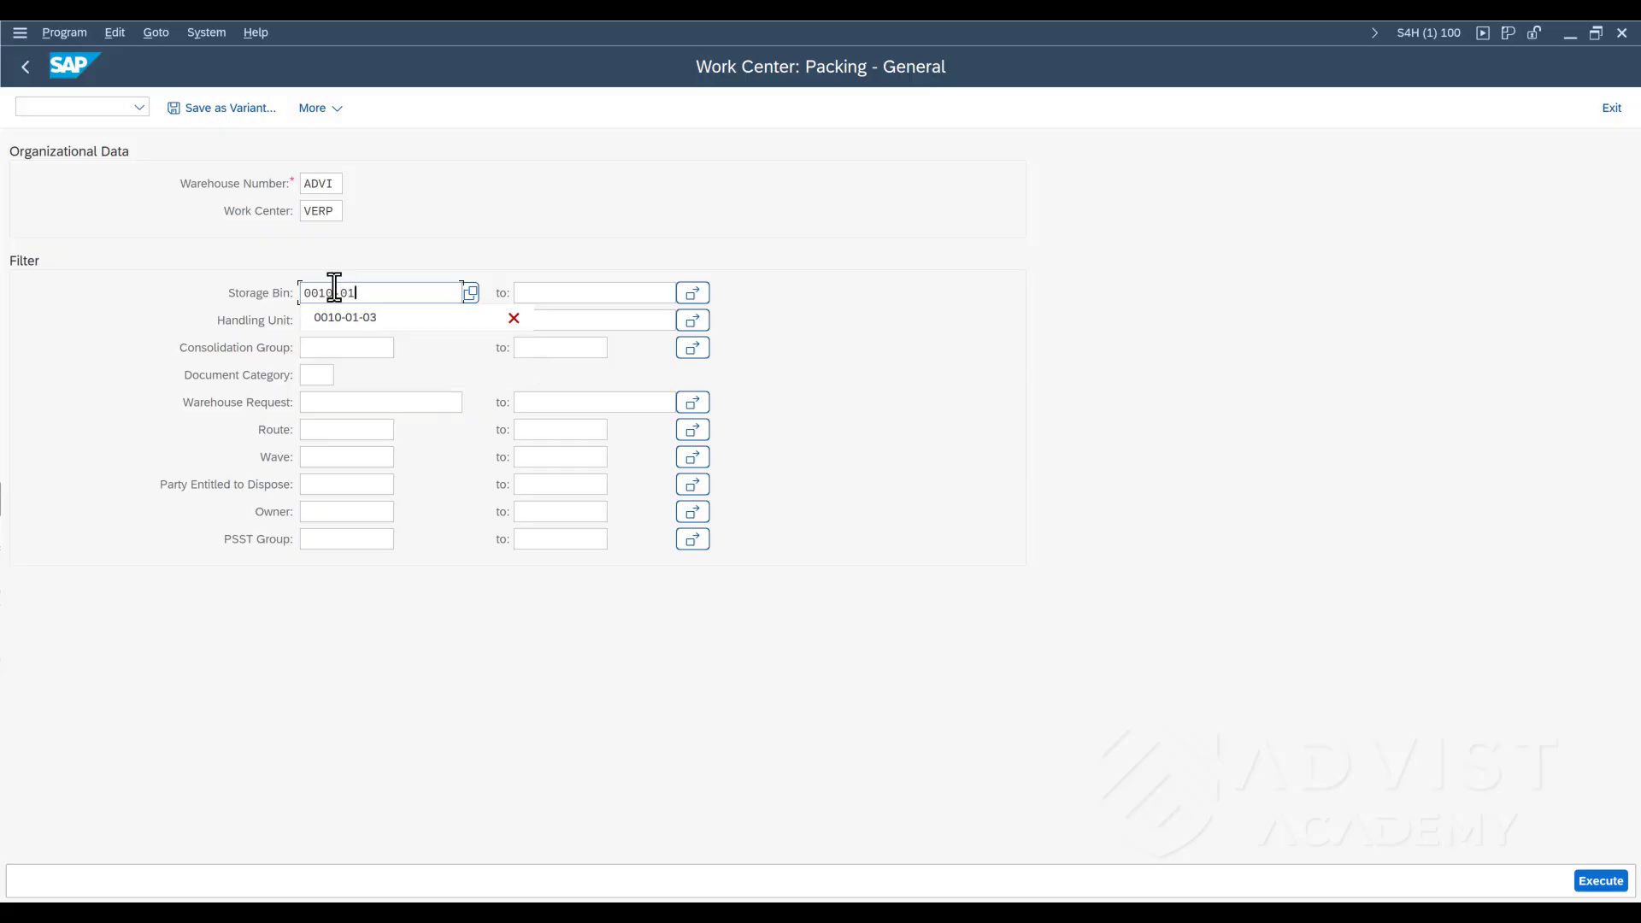
text(-03)
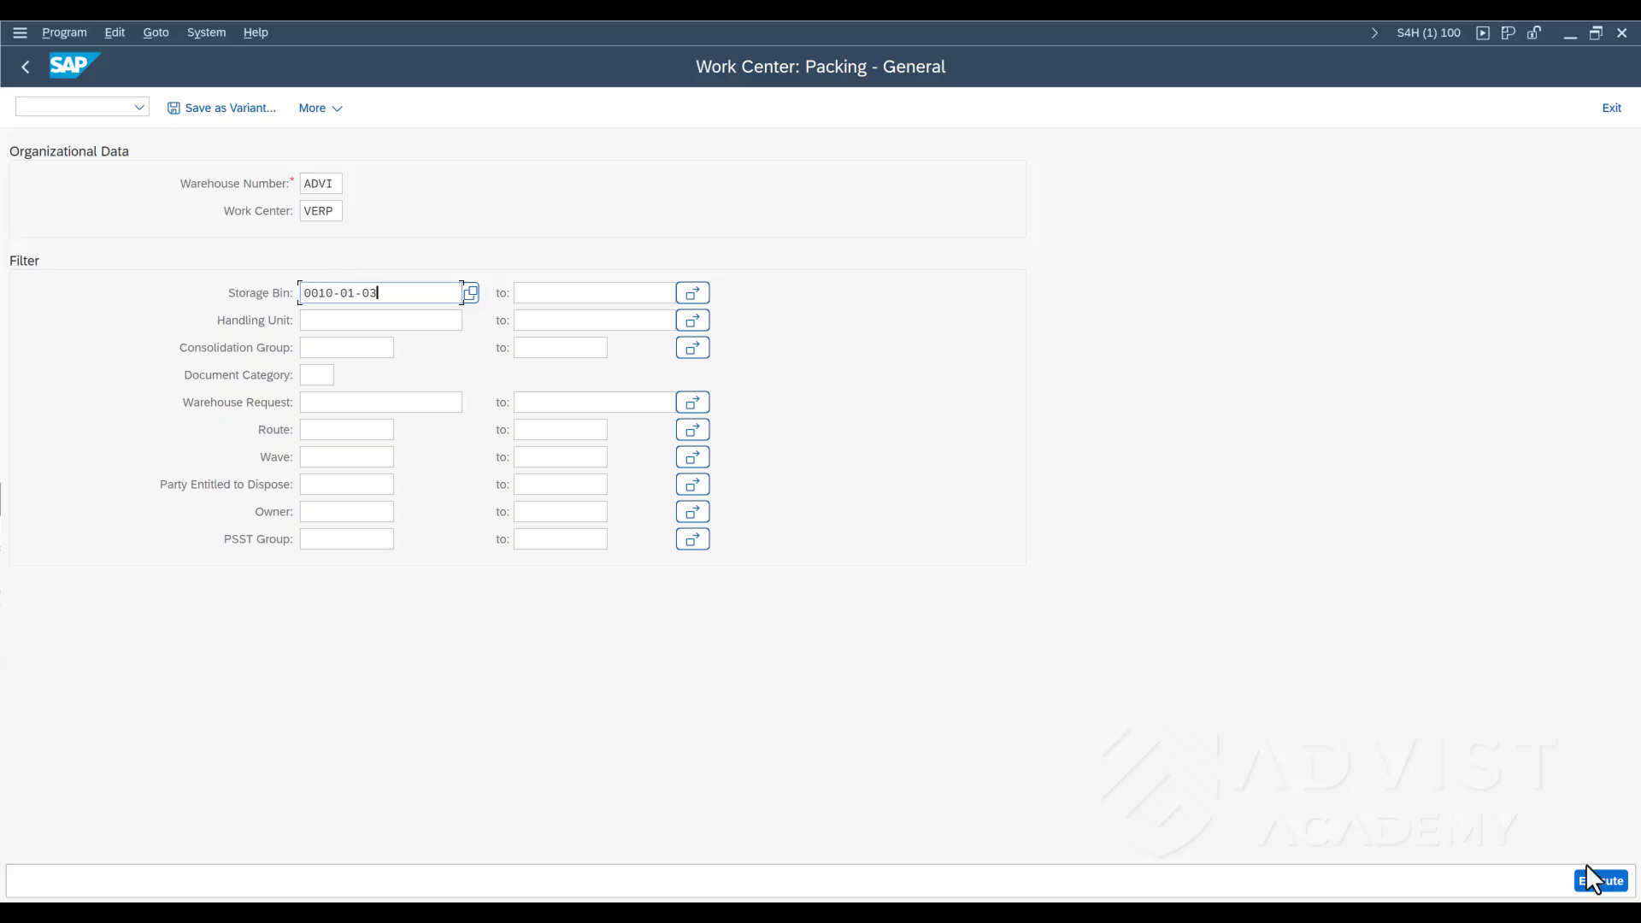
click(1602, 889)
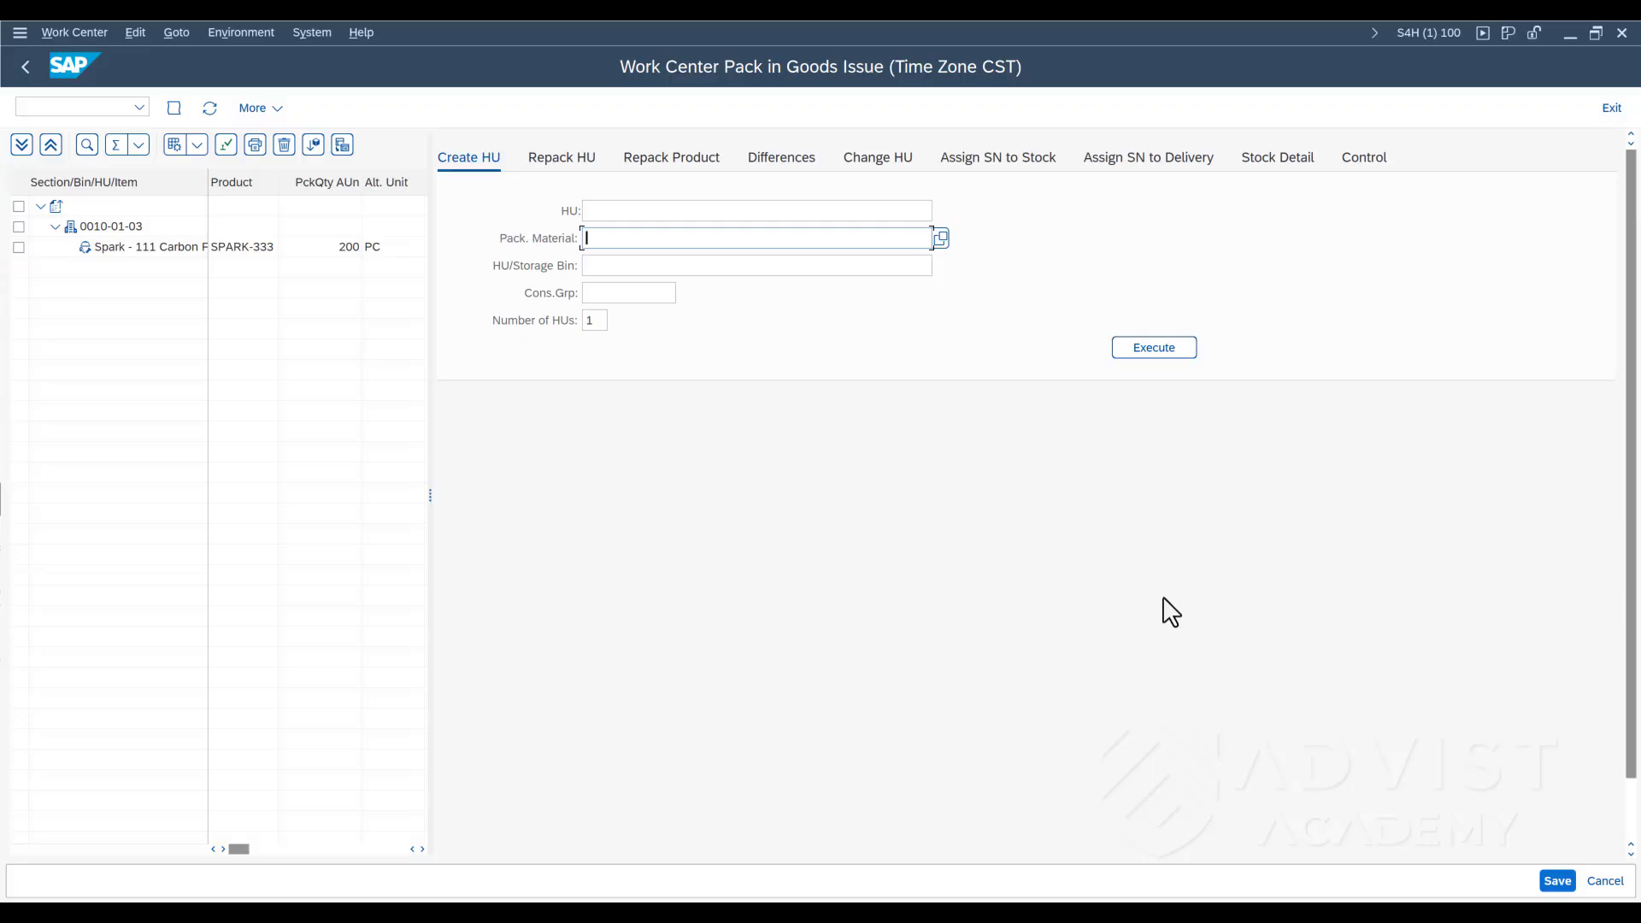
Step: Create a handling unit with packaging material ADVIST PALETTE in storage bin 0010-07-01
click(941, 239)
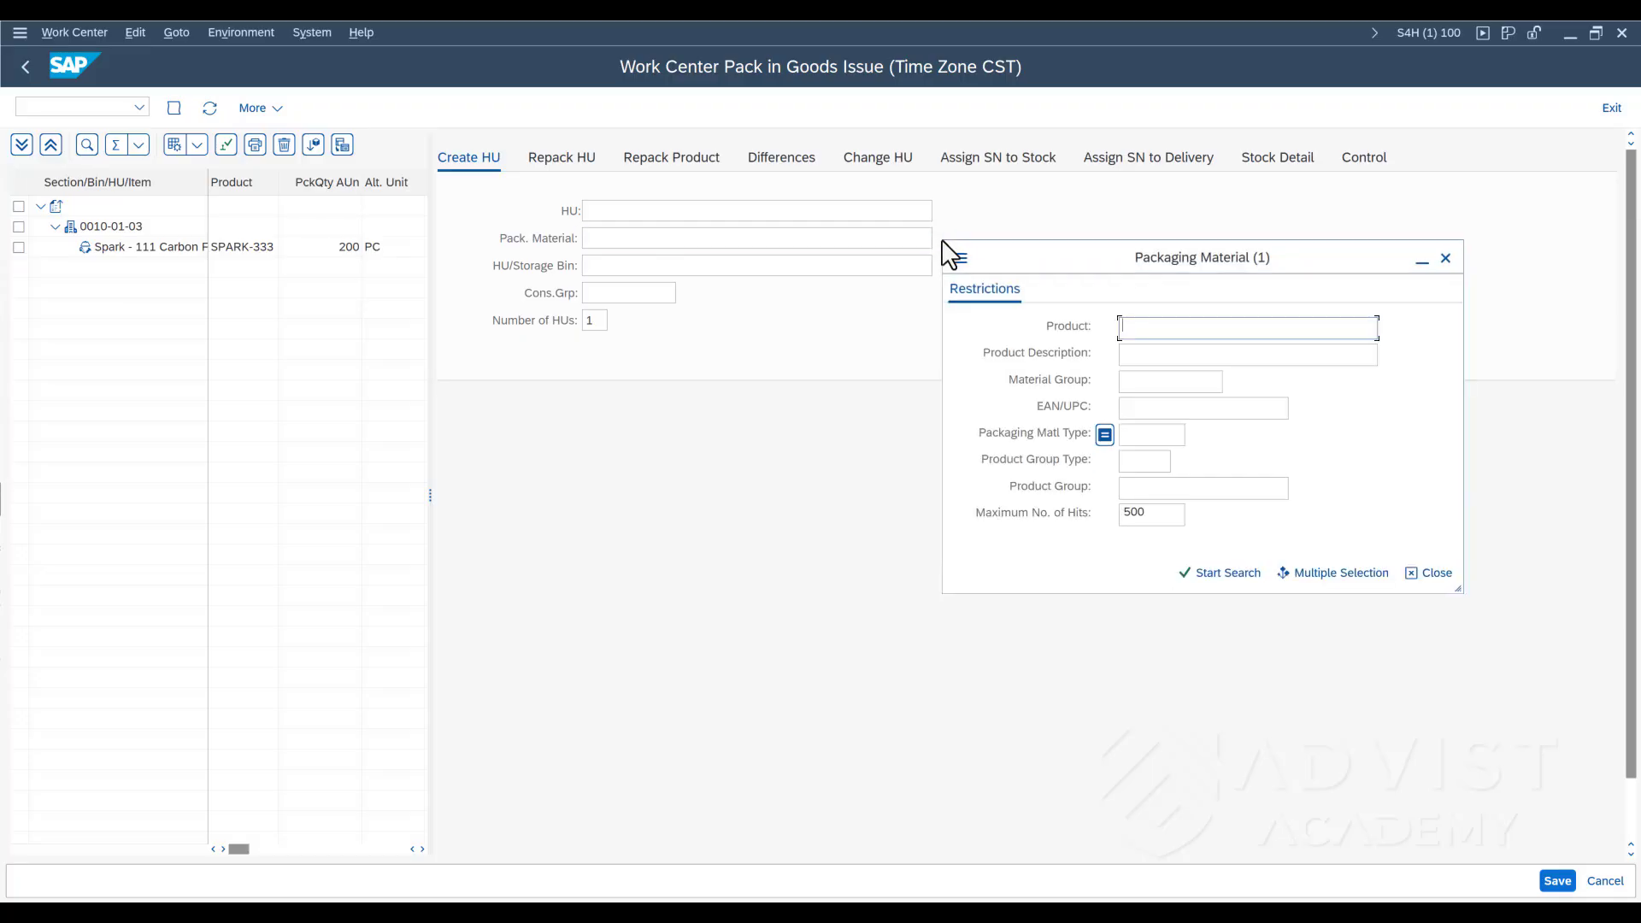
key(Return)
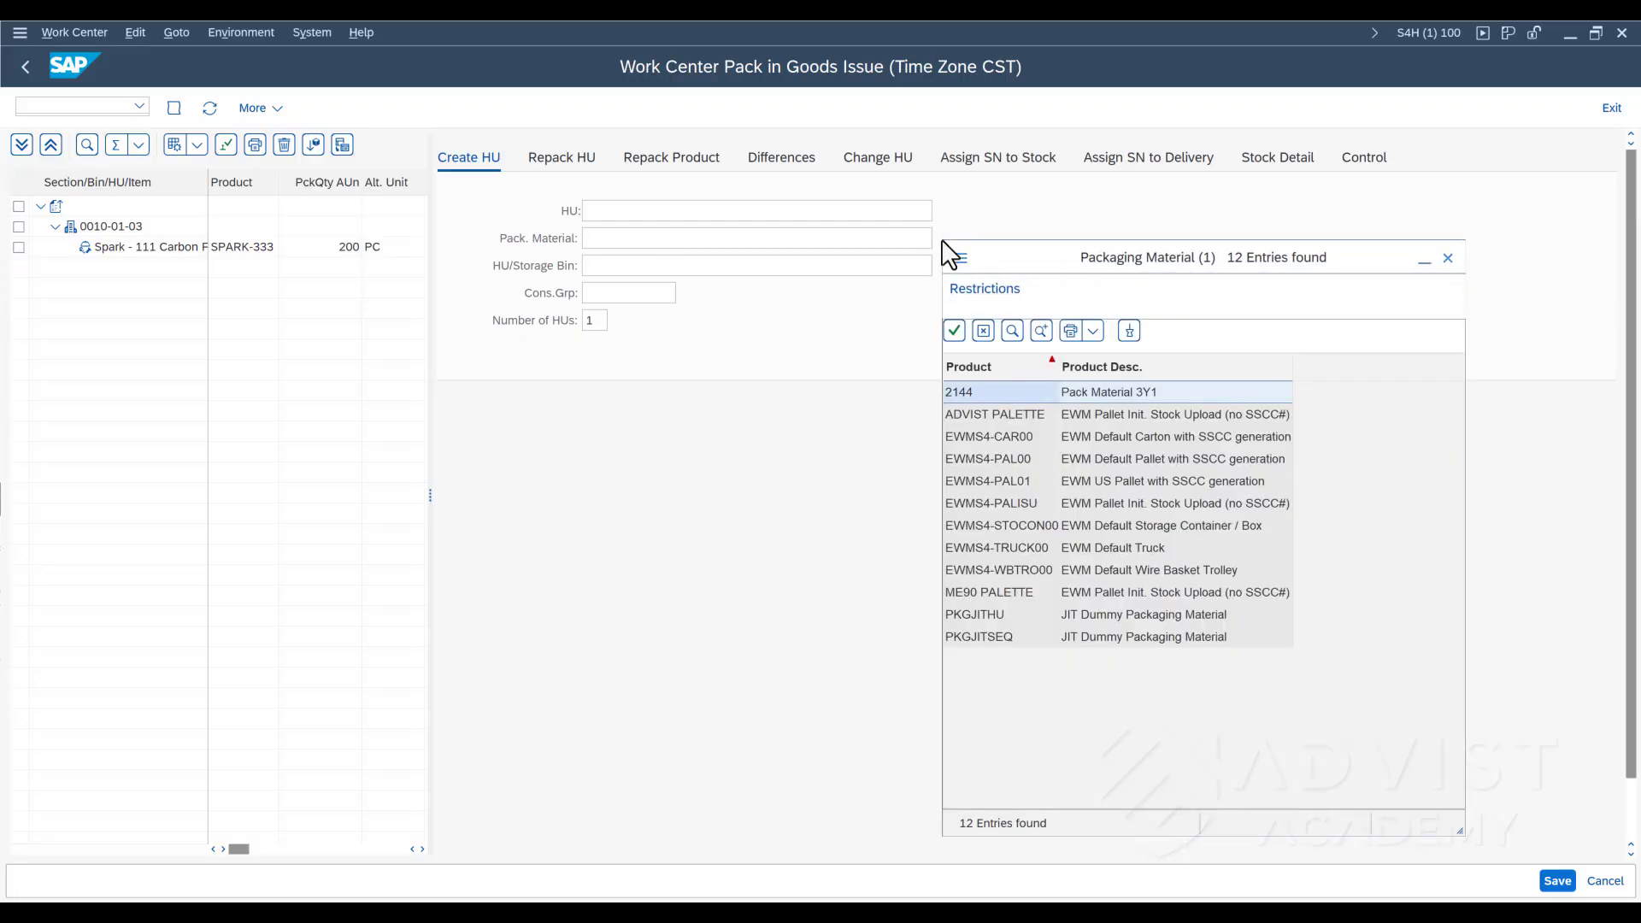
double_click(1105, 417)
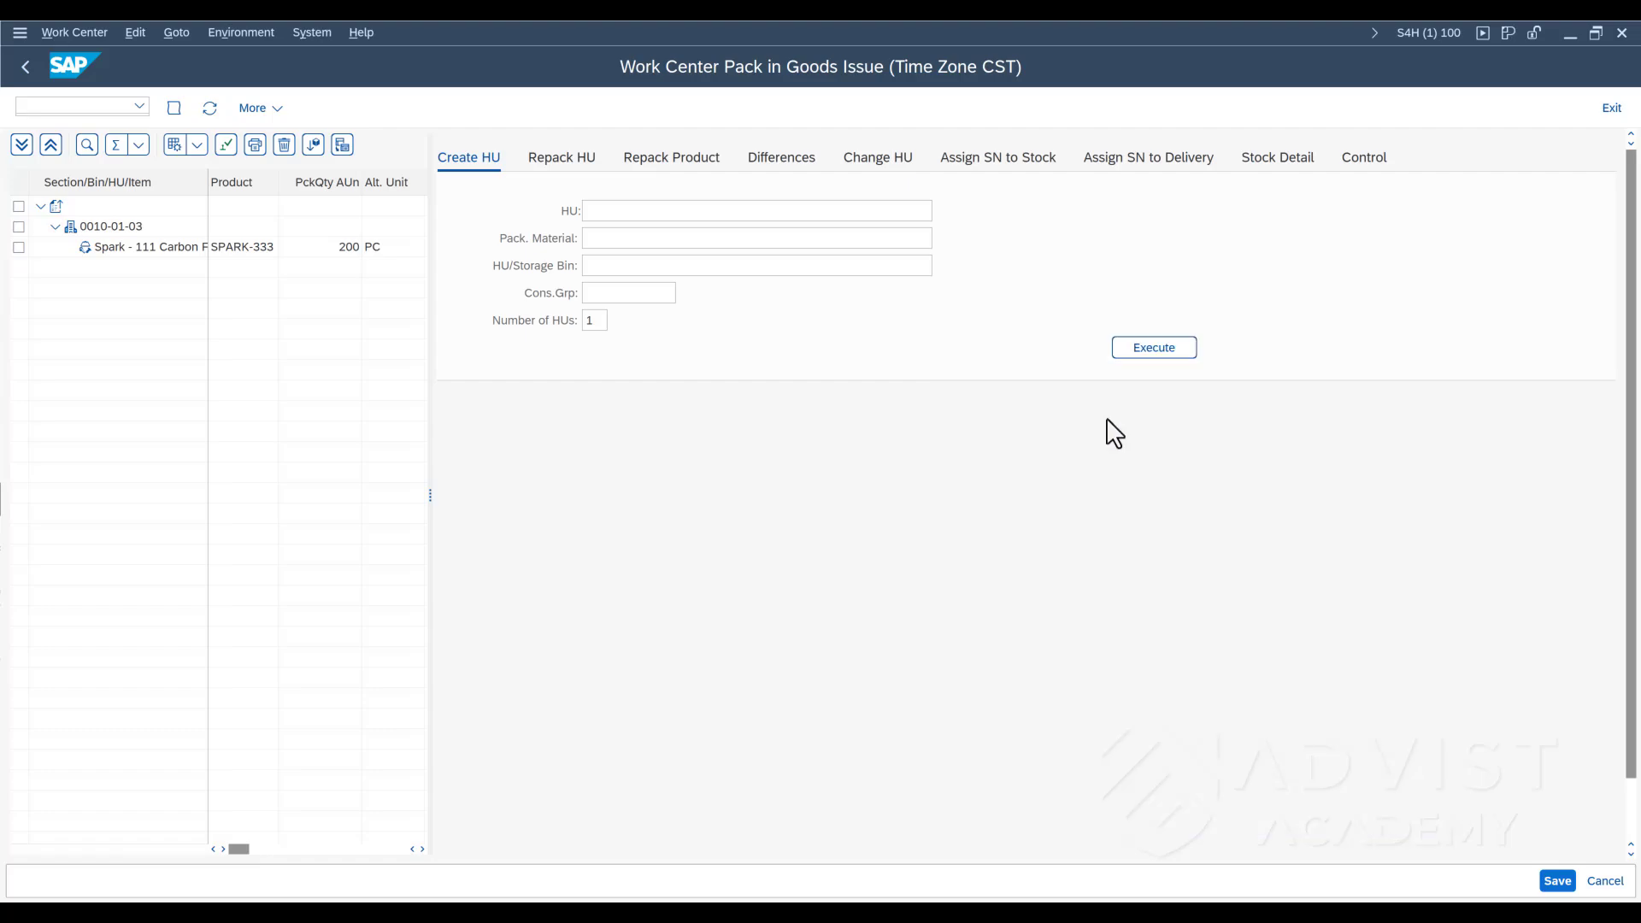
click(685, 268)
text(001)
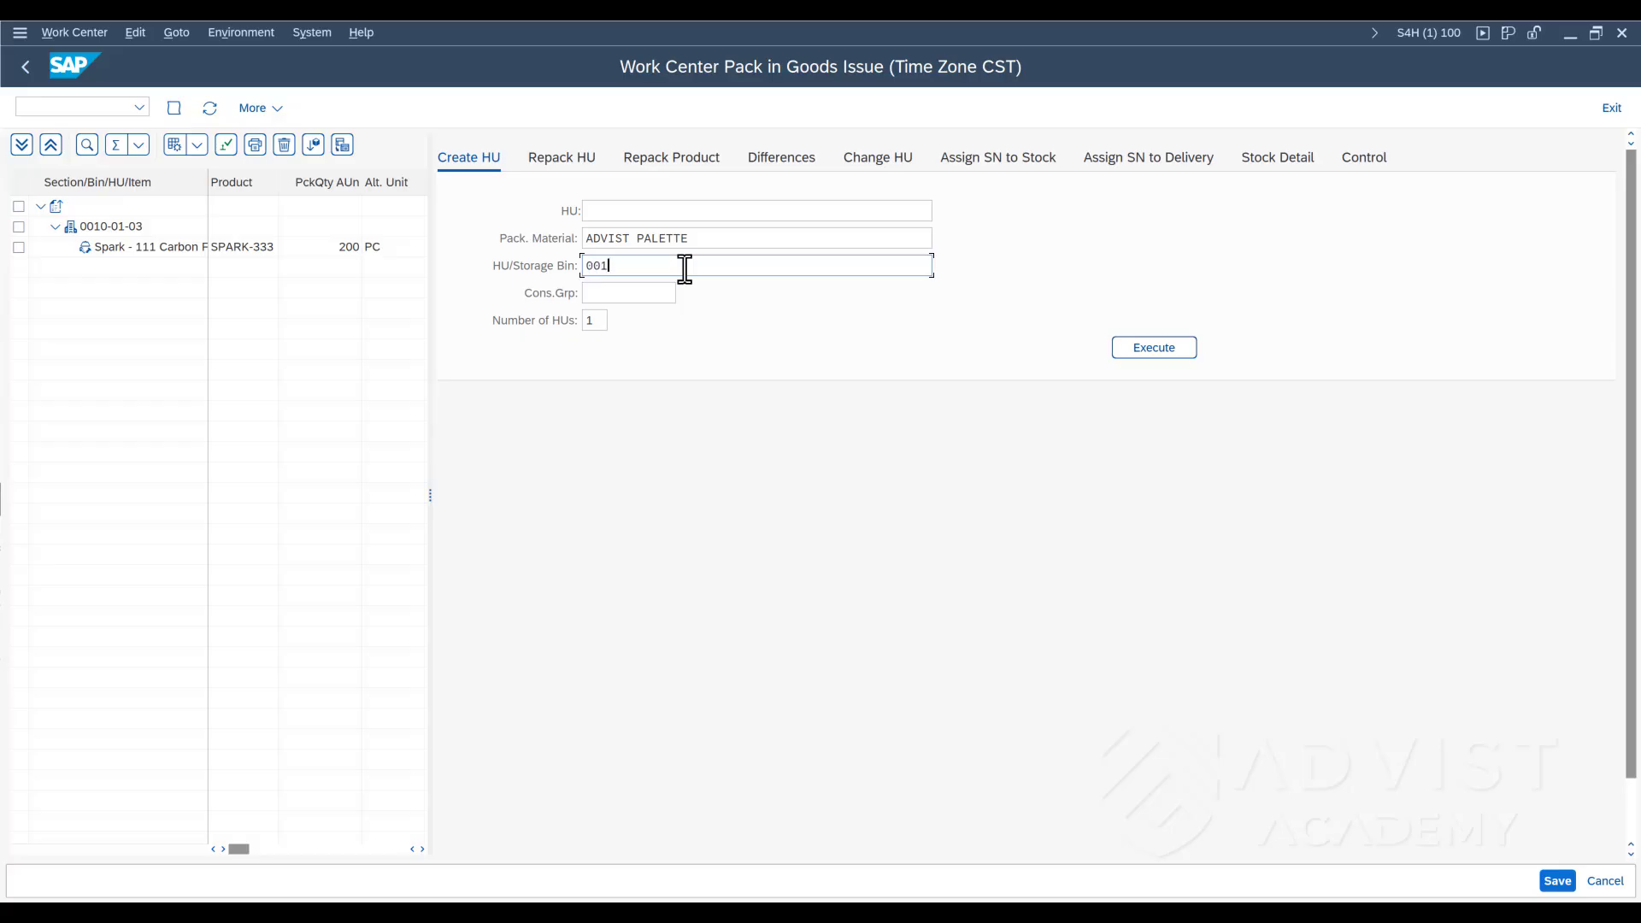
text(0-07-01)
click(1160, 357)
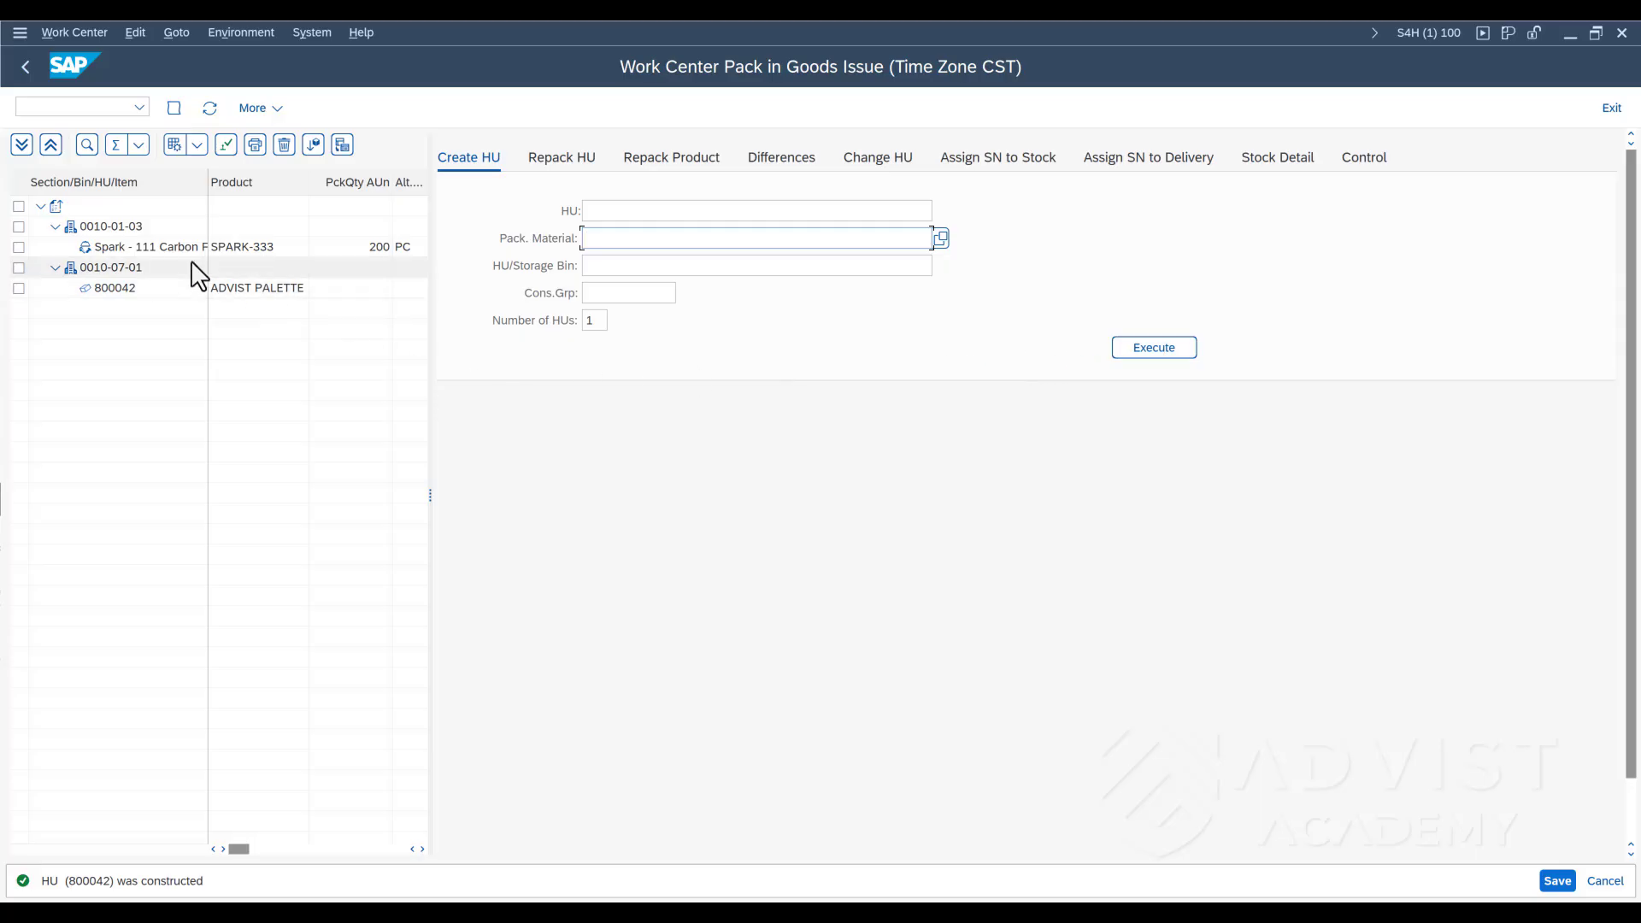
Step: Move the SPARK-333 stock from bin 0010-01-03 into the new handling unit in bin 0010-07-01 and save
drag(170, 247, 135, 294)
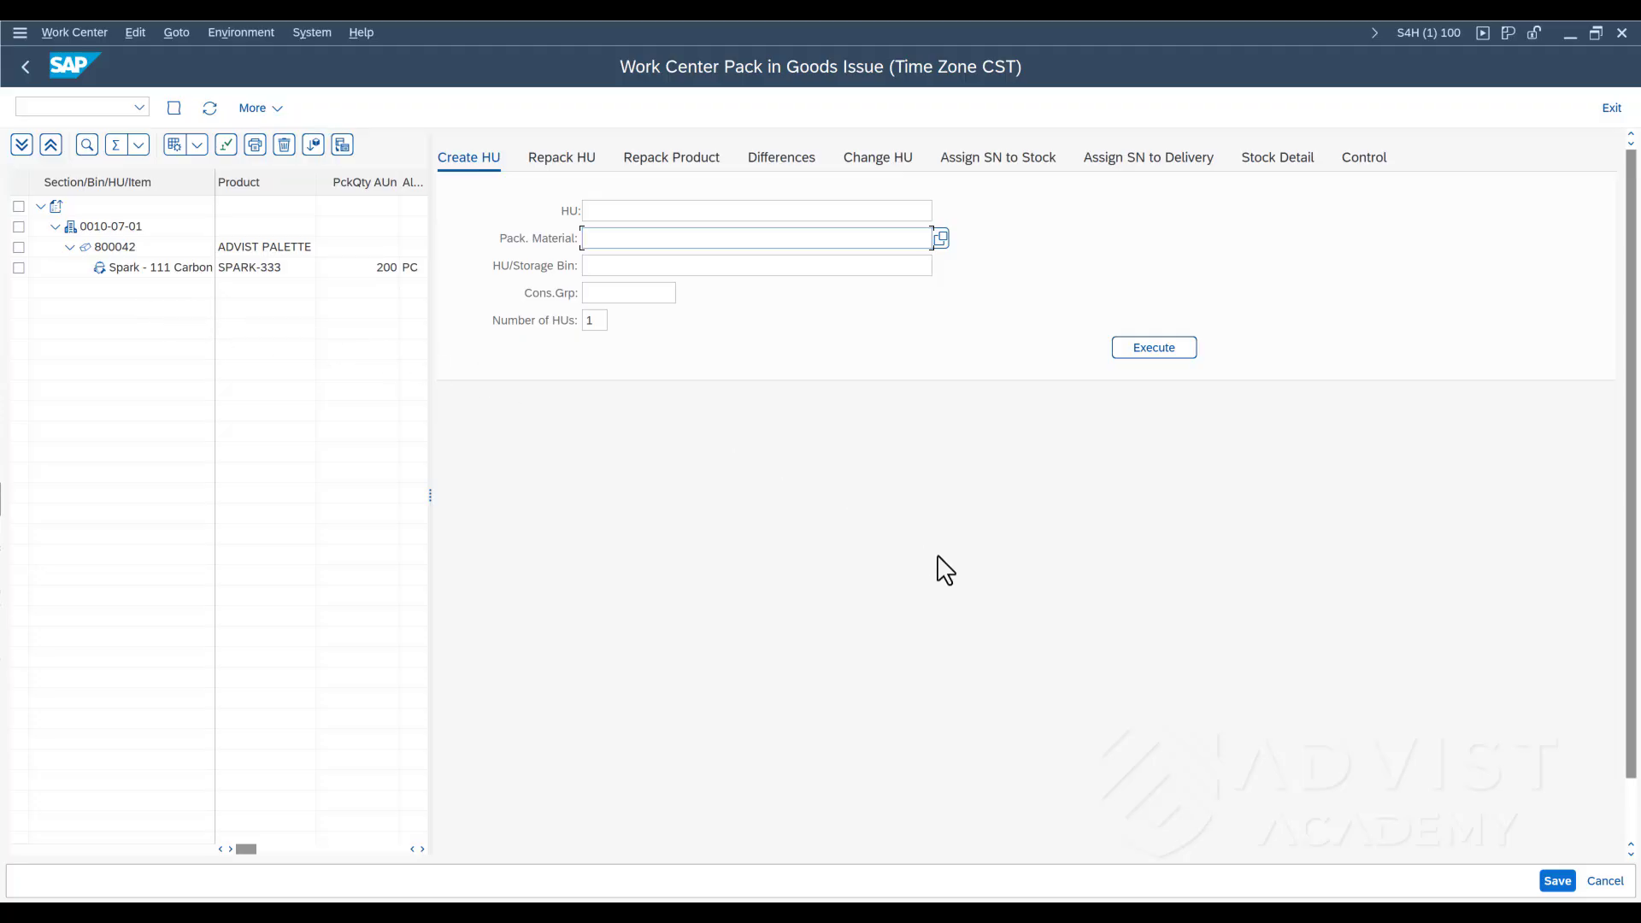
click(1558, 880)
Step: Fill in a product repack from source bin 0010-01-02 for 100 PC of product SPARK-333
click(688, 164)
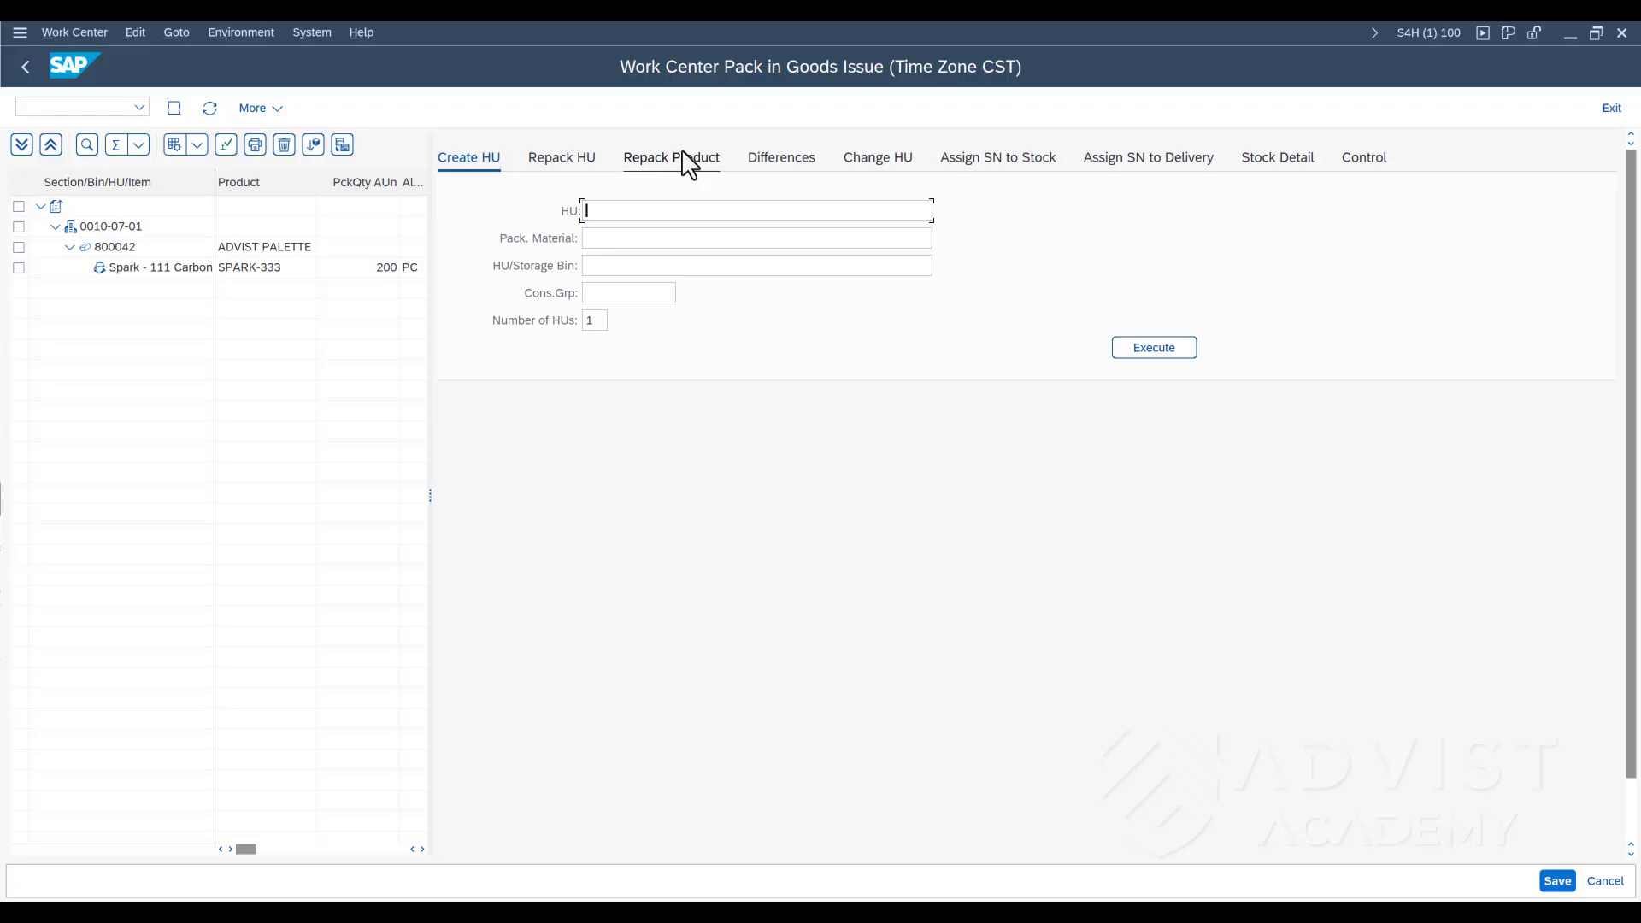
text(0010-01-)
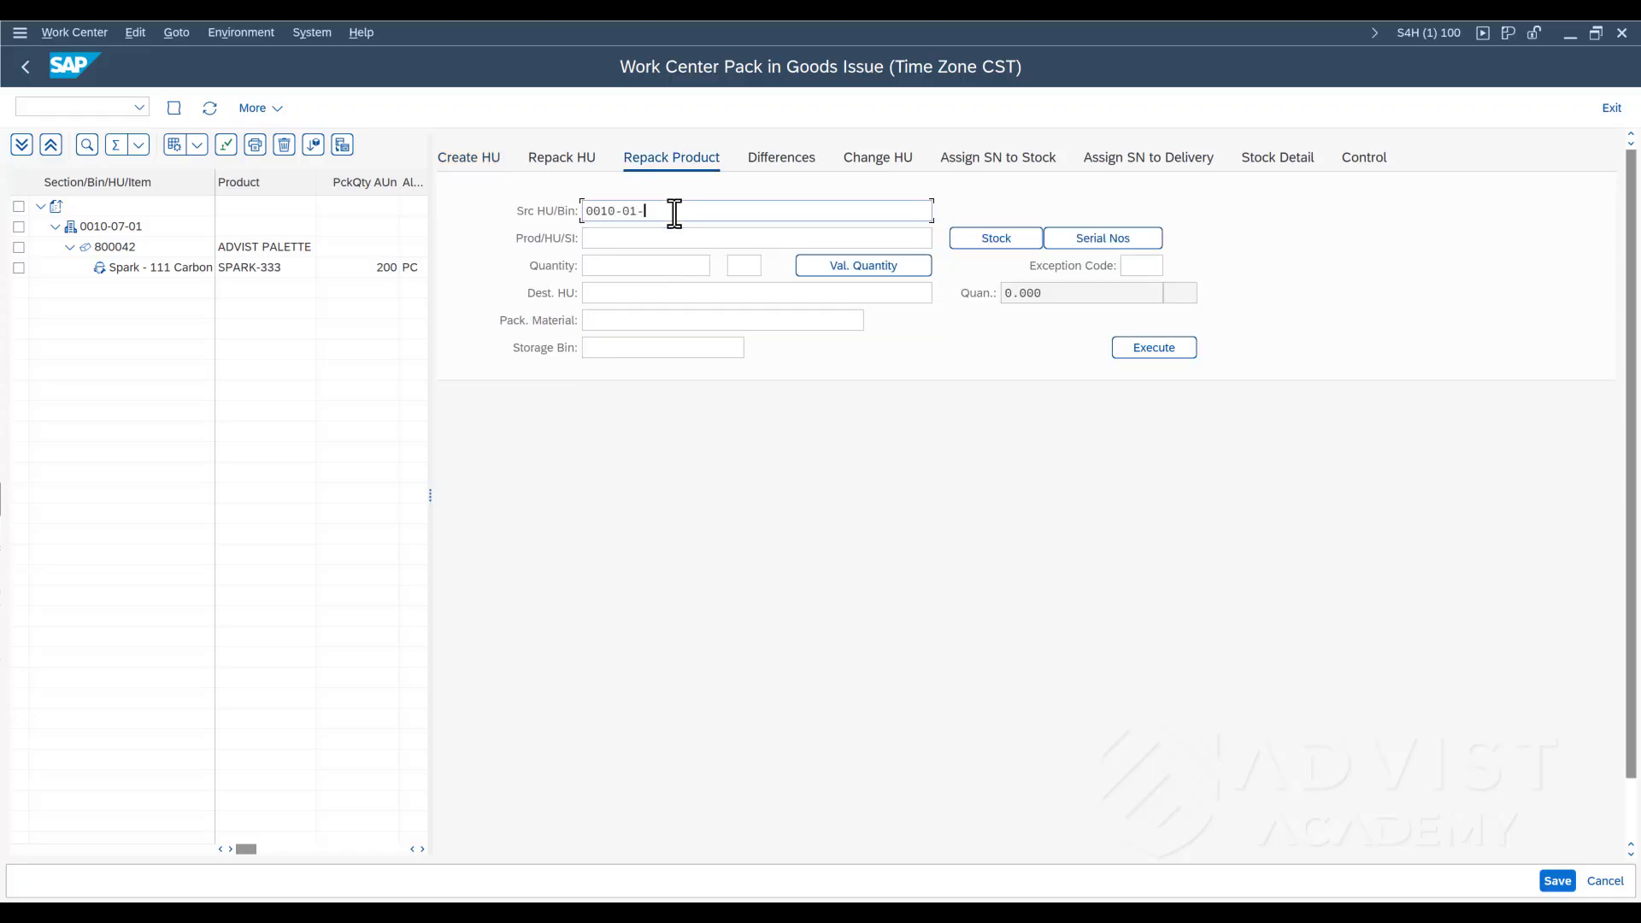
text(02)
click(660, 239)
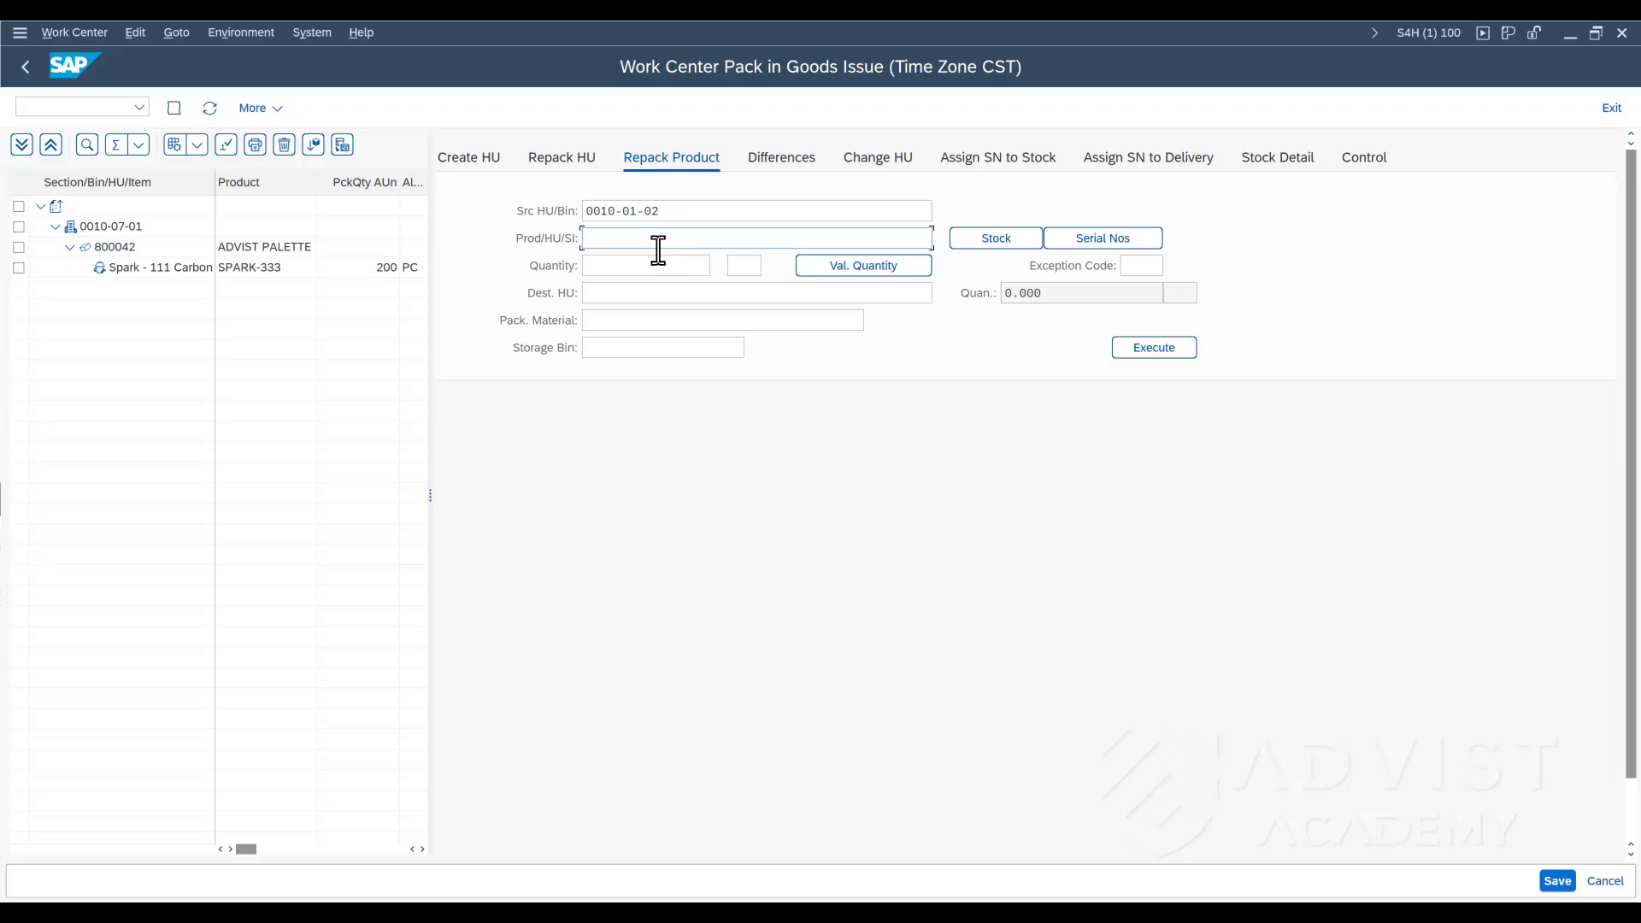
text(SPARK-333)
click(651, 265)
text(100)
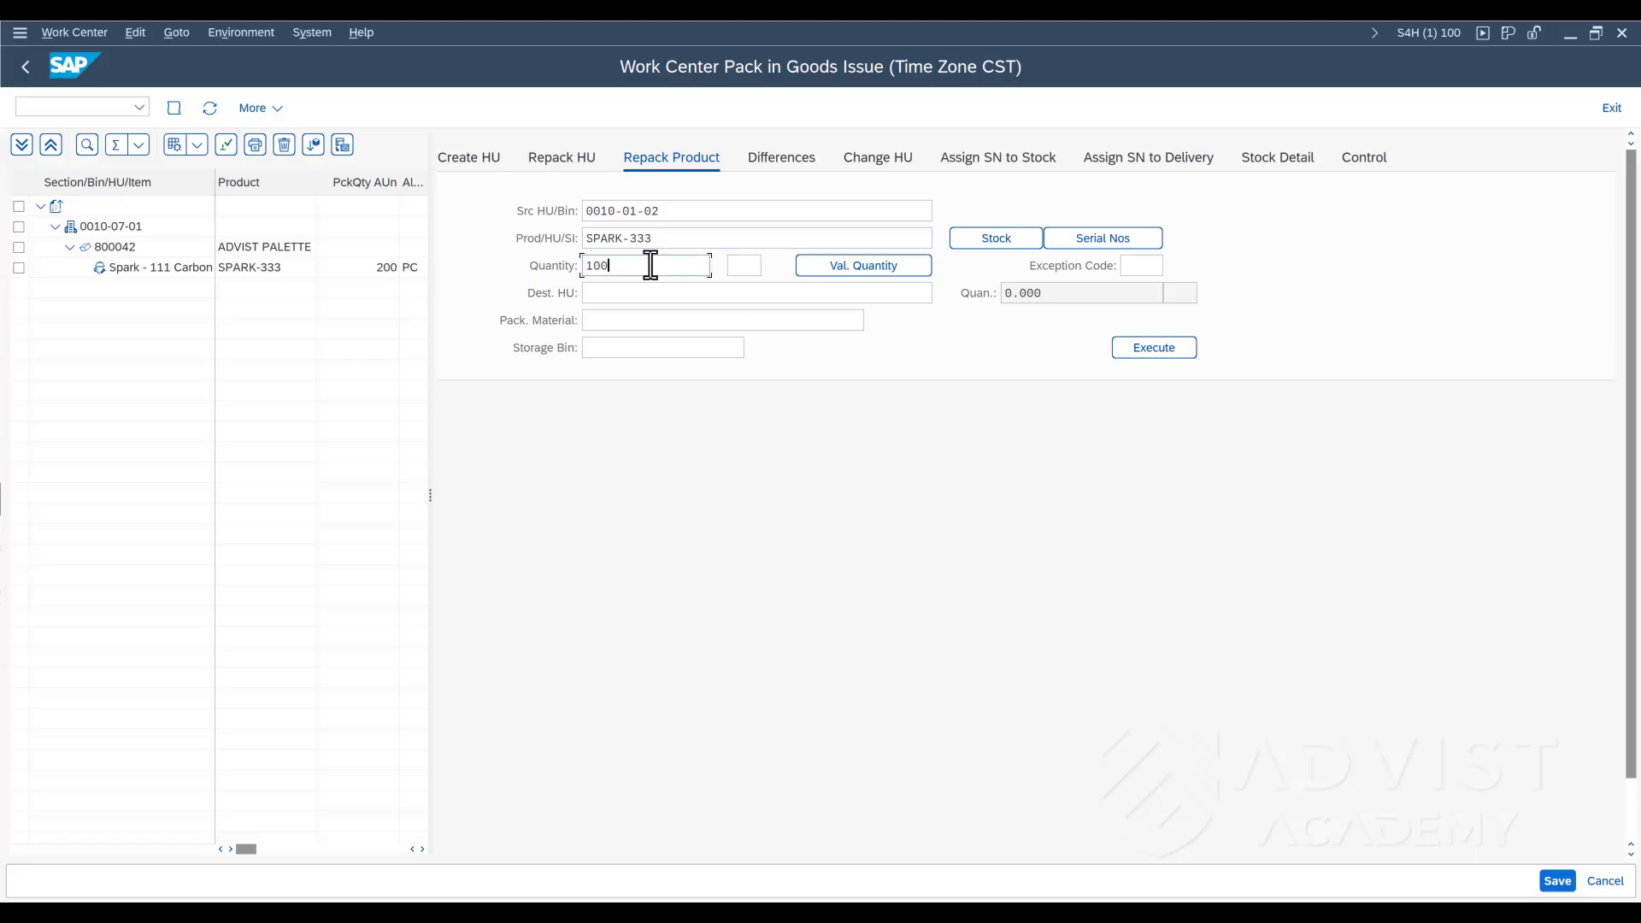
click(739, 272)
text(PC)
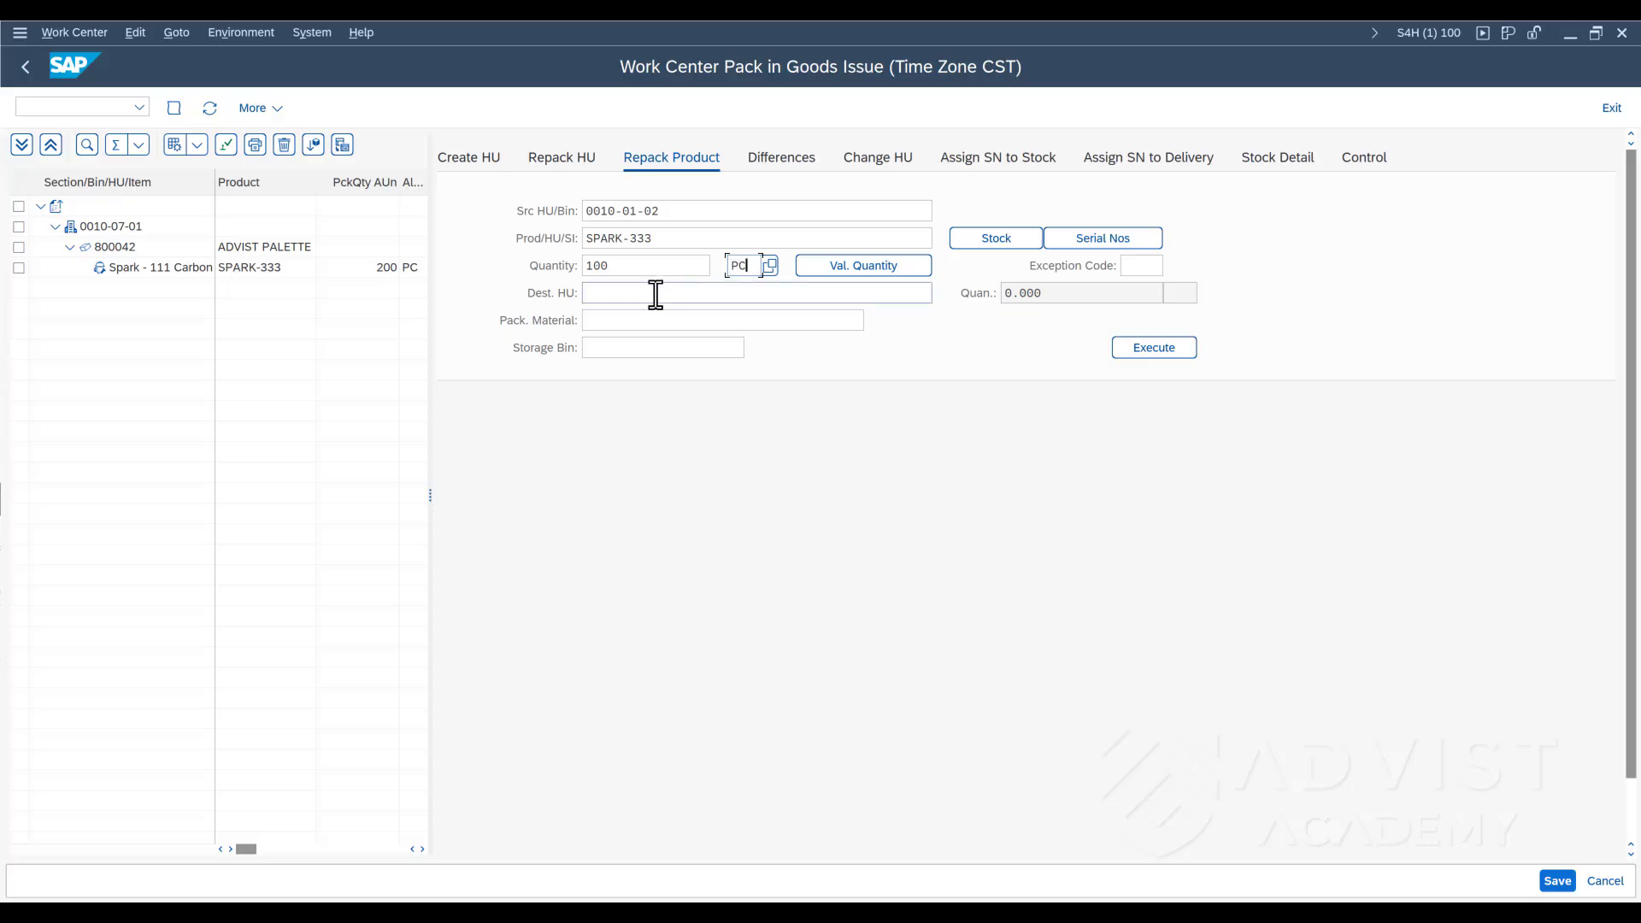
Step: Set the repack's packaging material to ADVIST PALETTE and its storage bin to 0010-07-08, and execute the repack
click(626, 323)
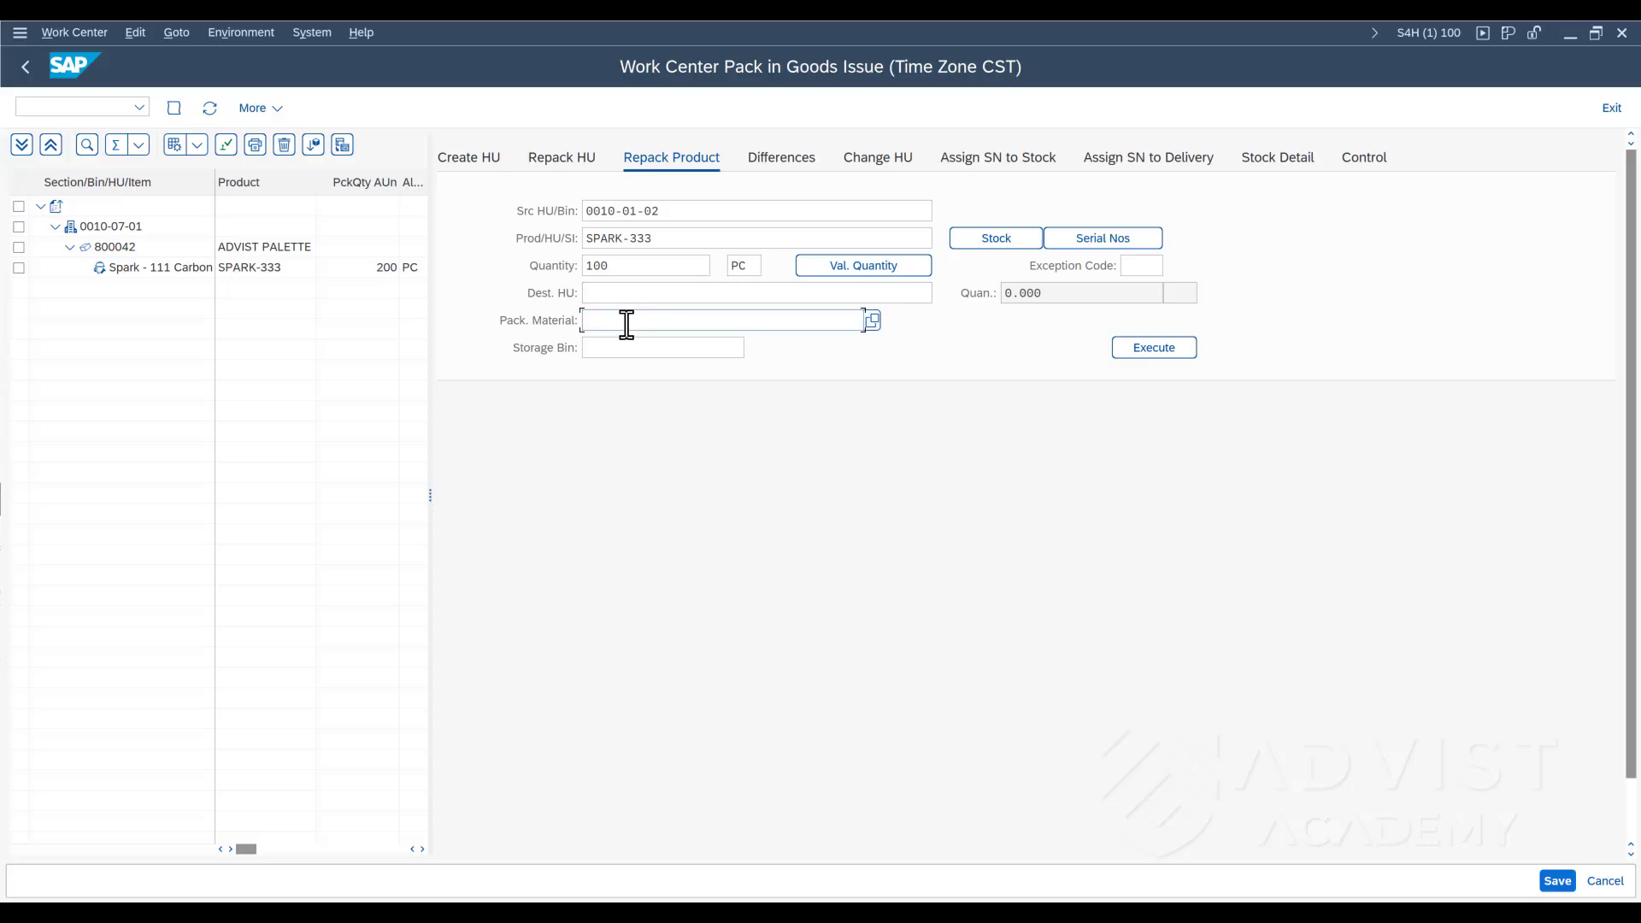
click(870, 322)
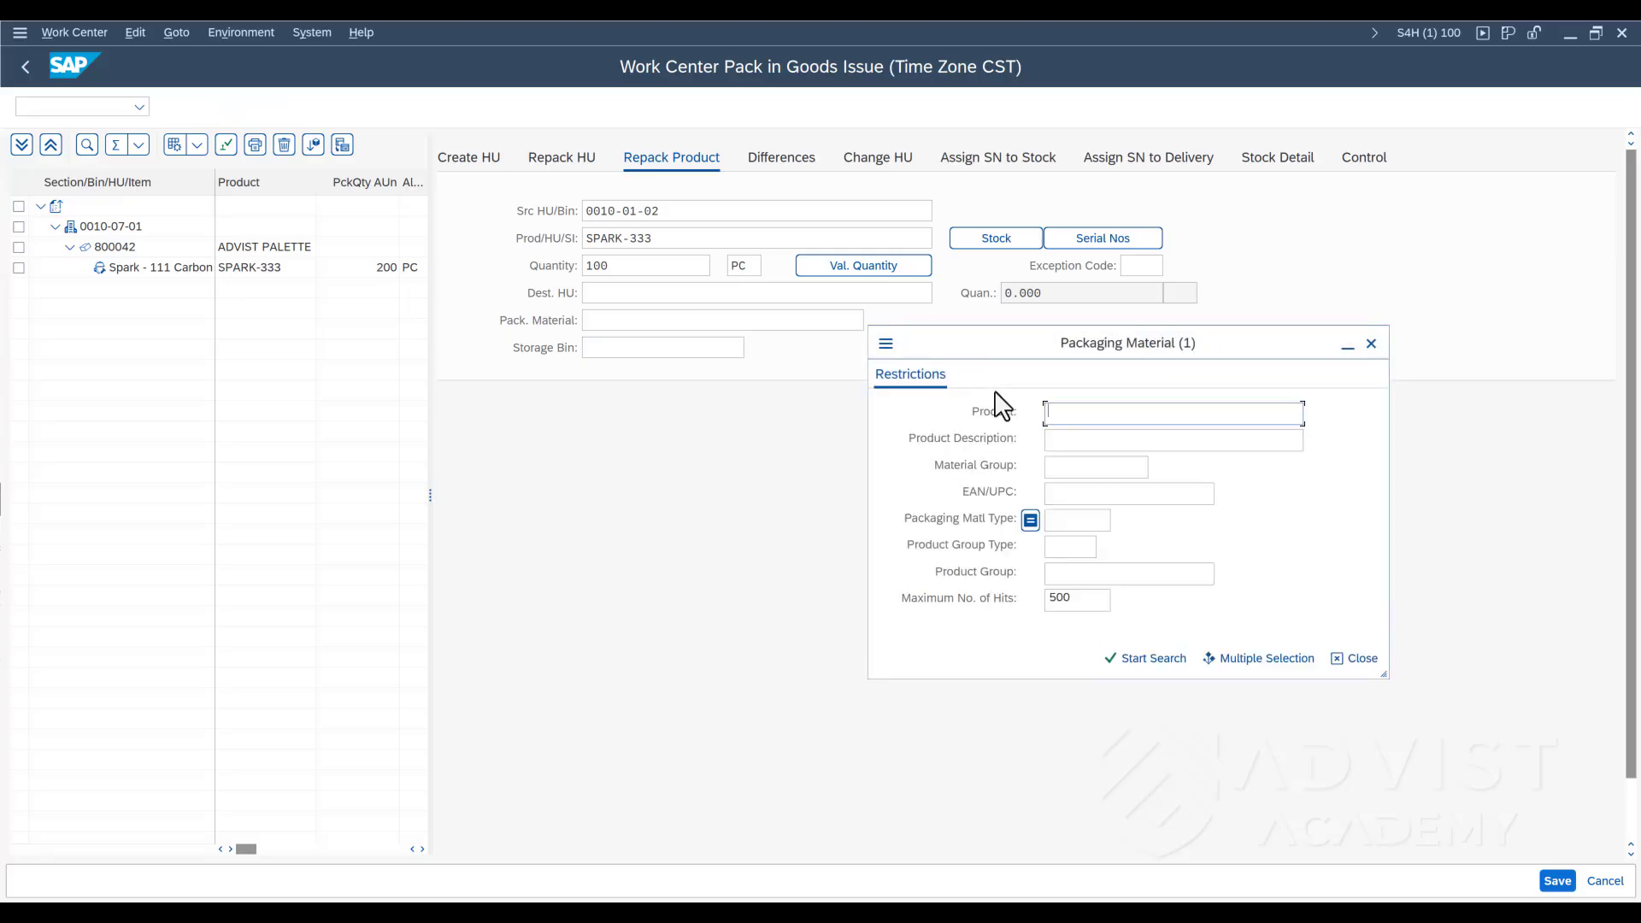
key(Return)
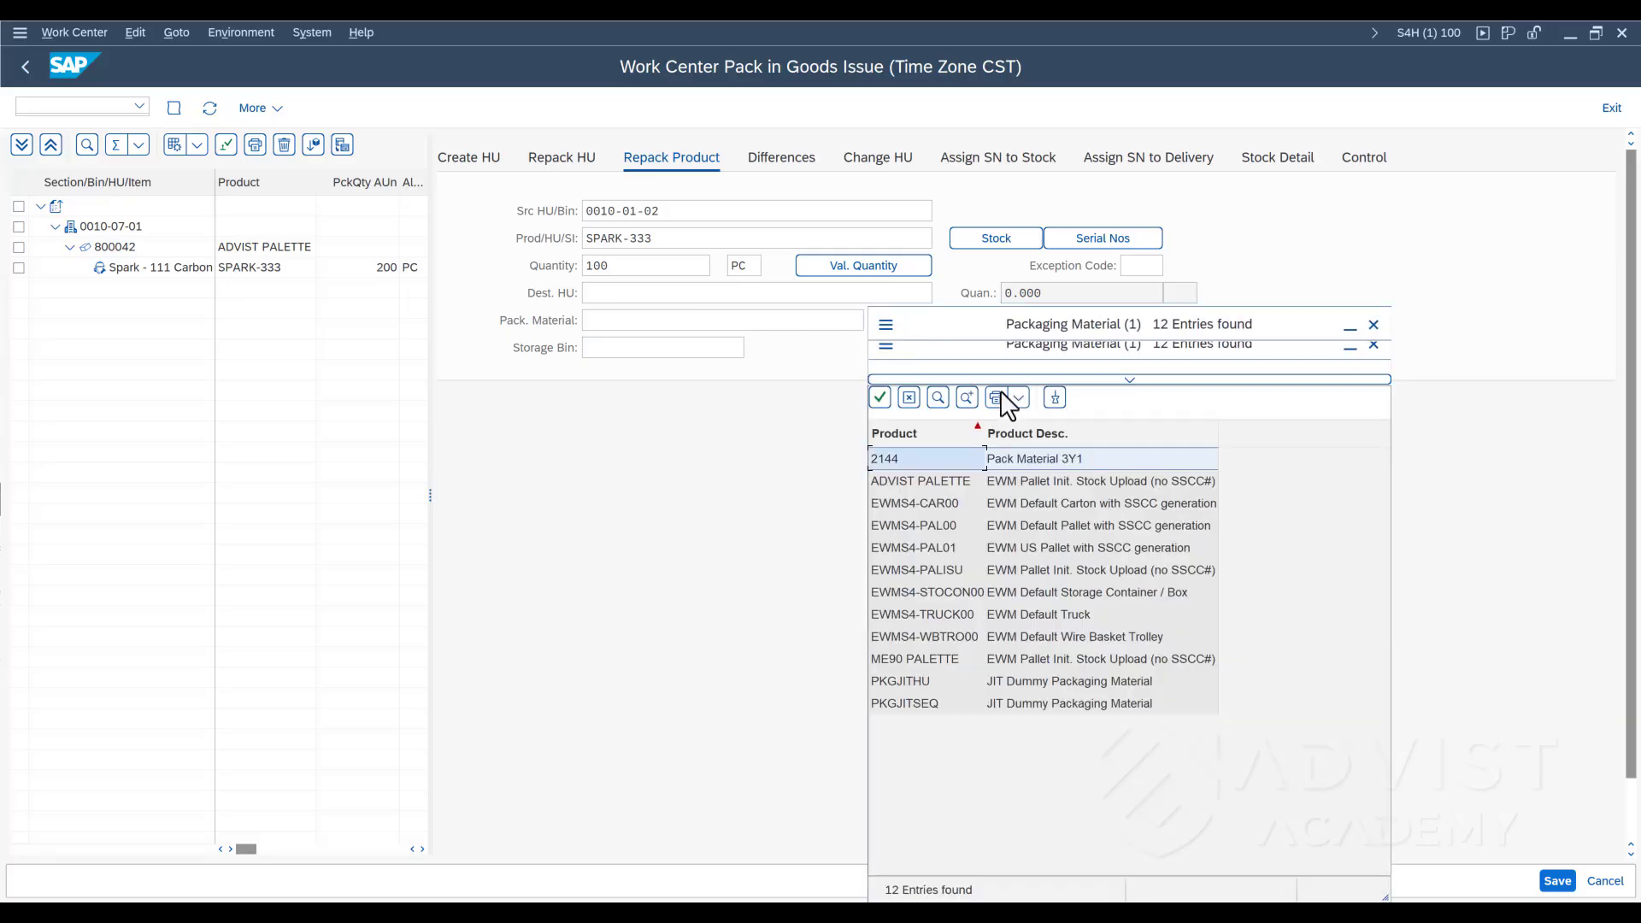
double_click(1066, 480)
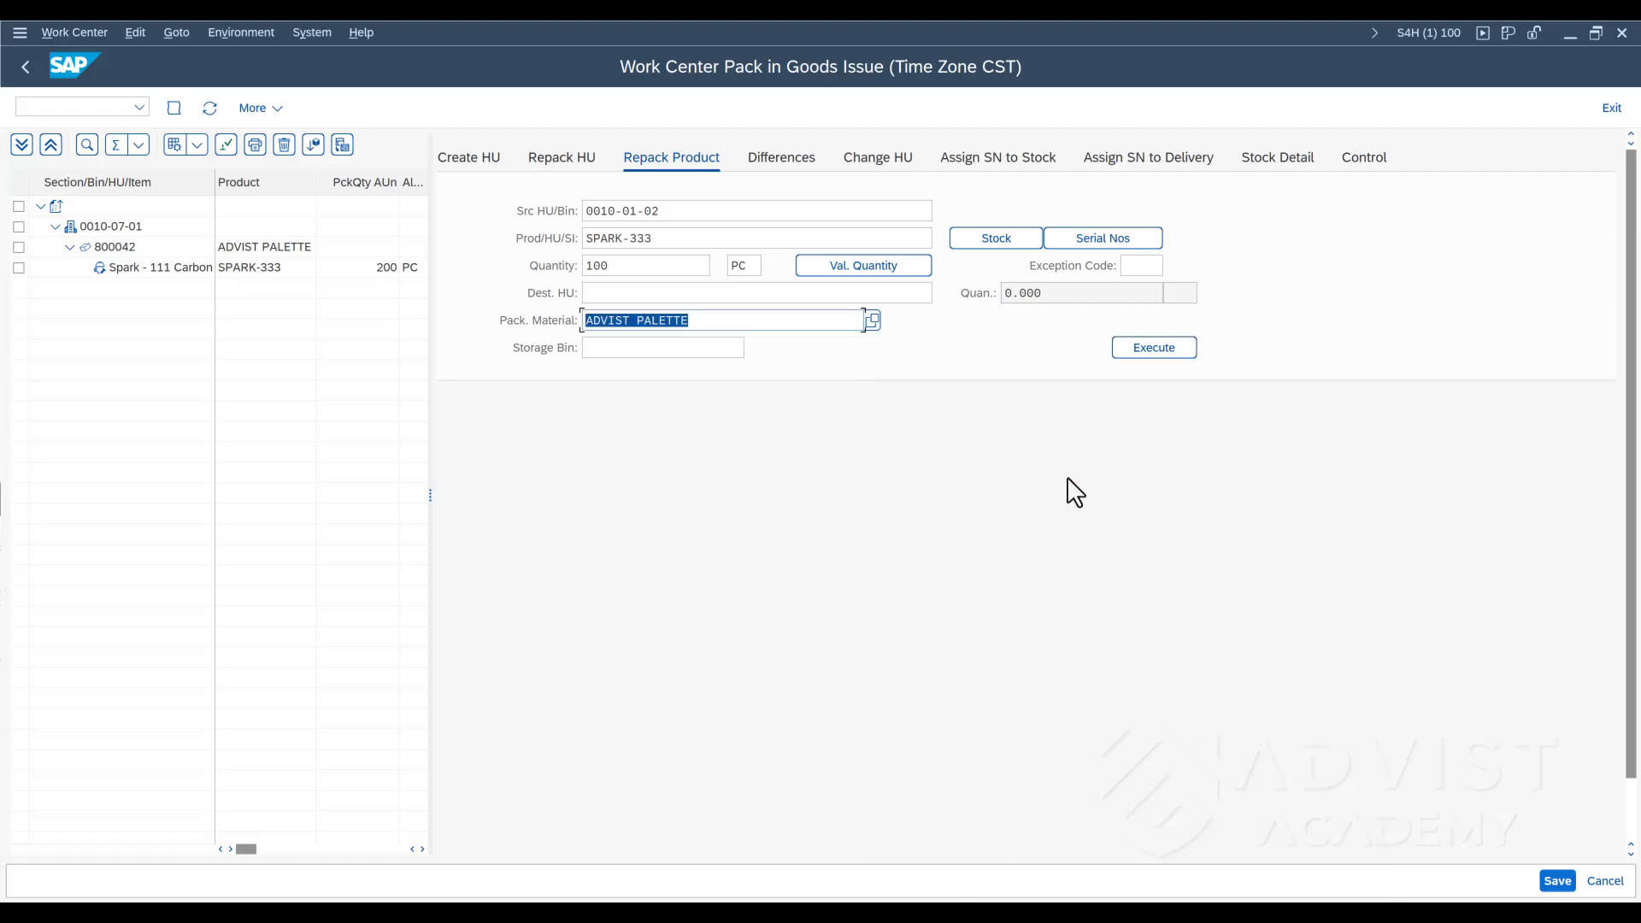
click(669, 349)
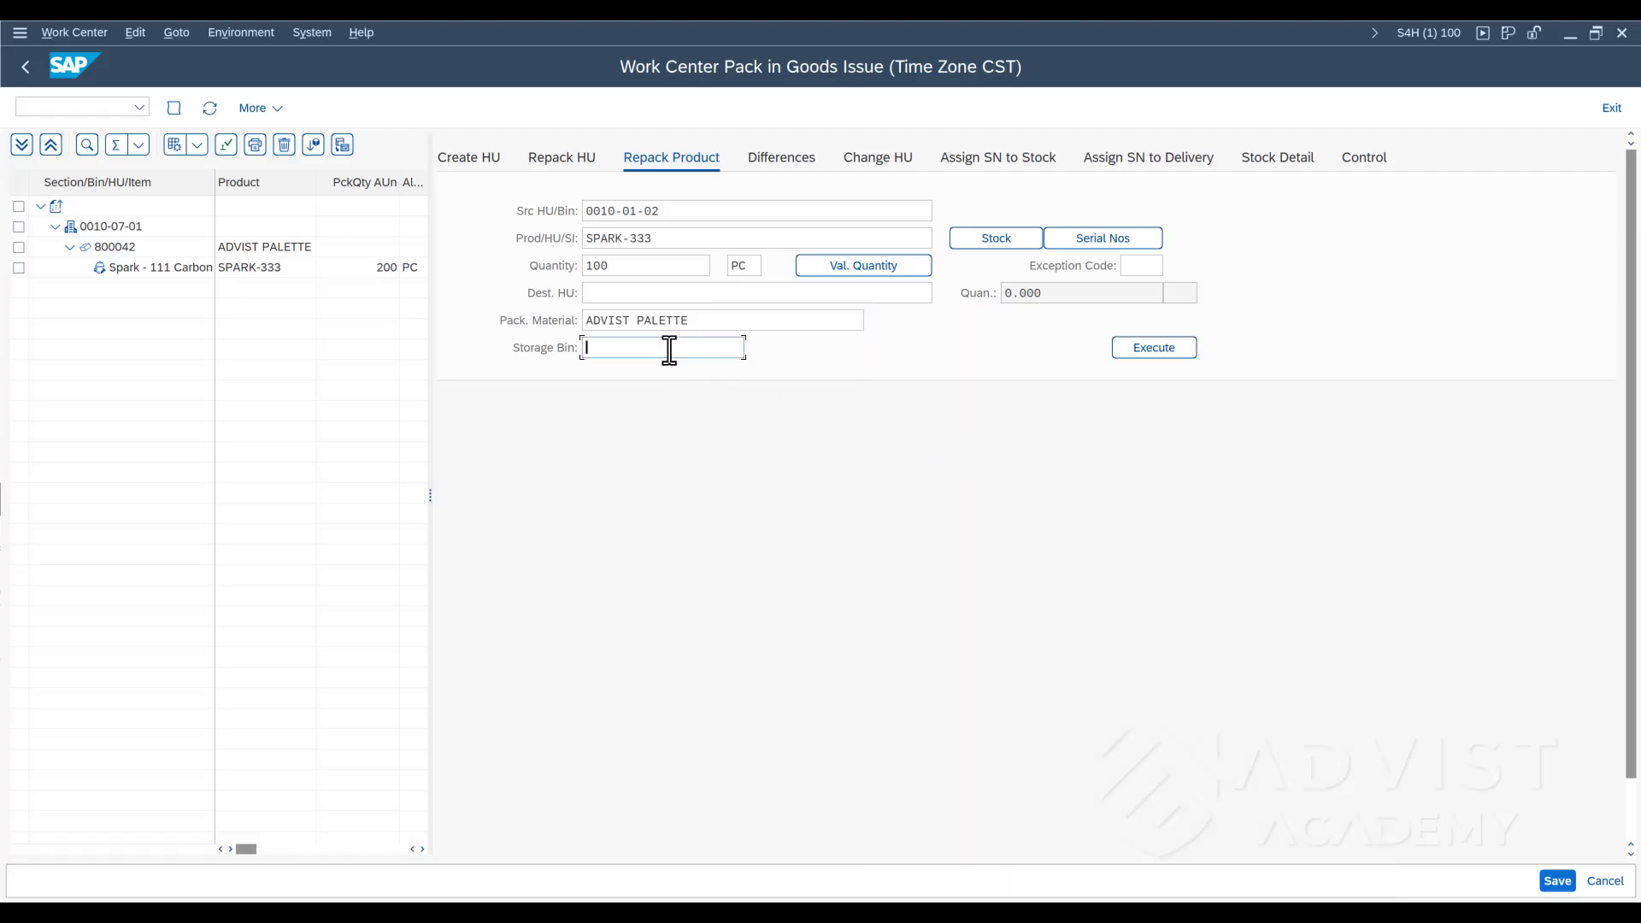
text(0010-0)
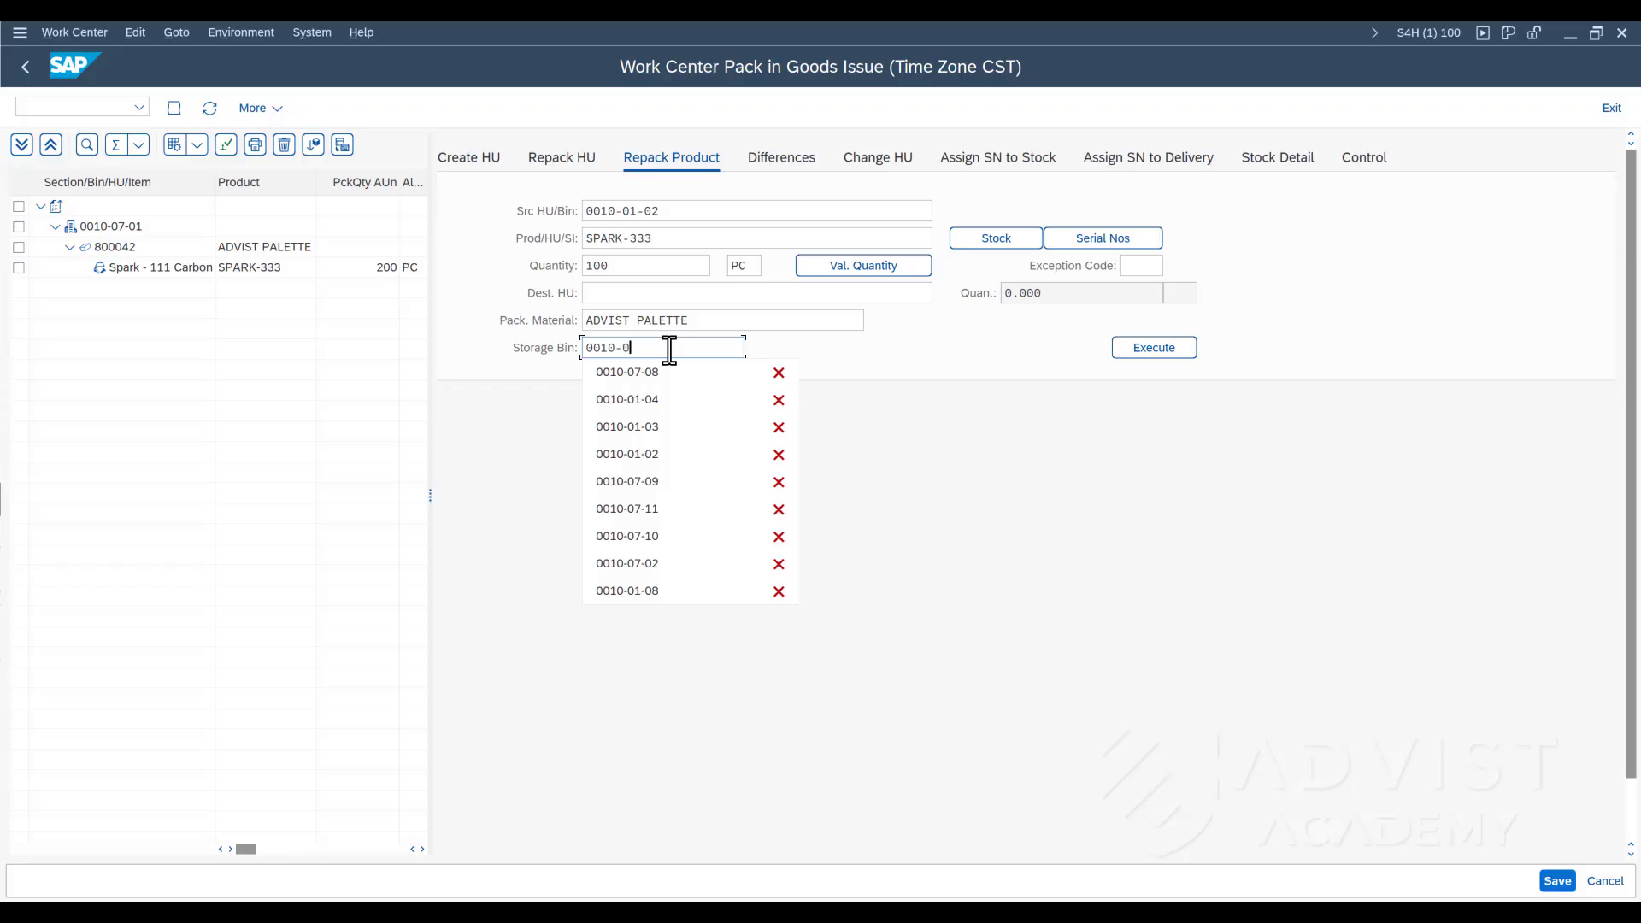
text(7-)
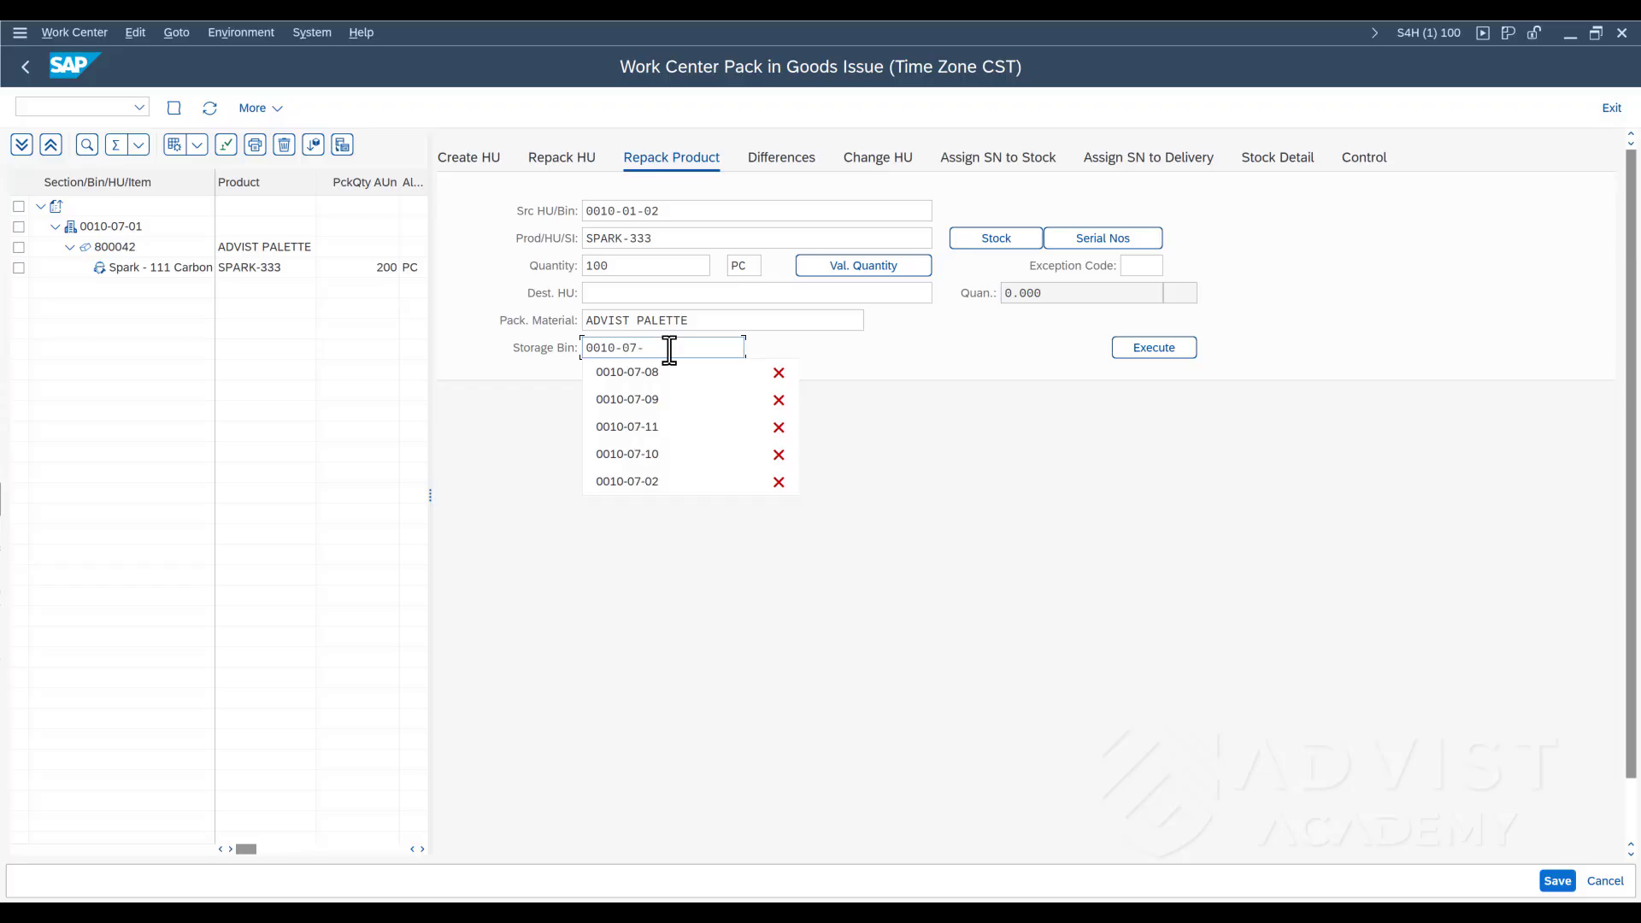
text(08)
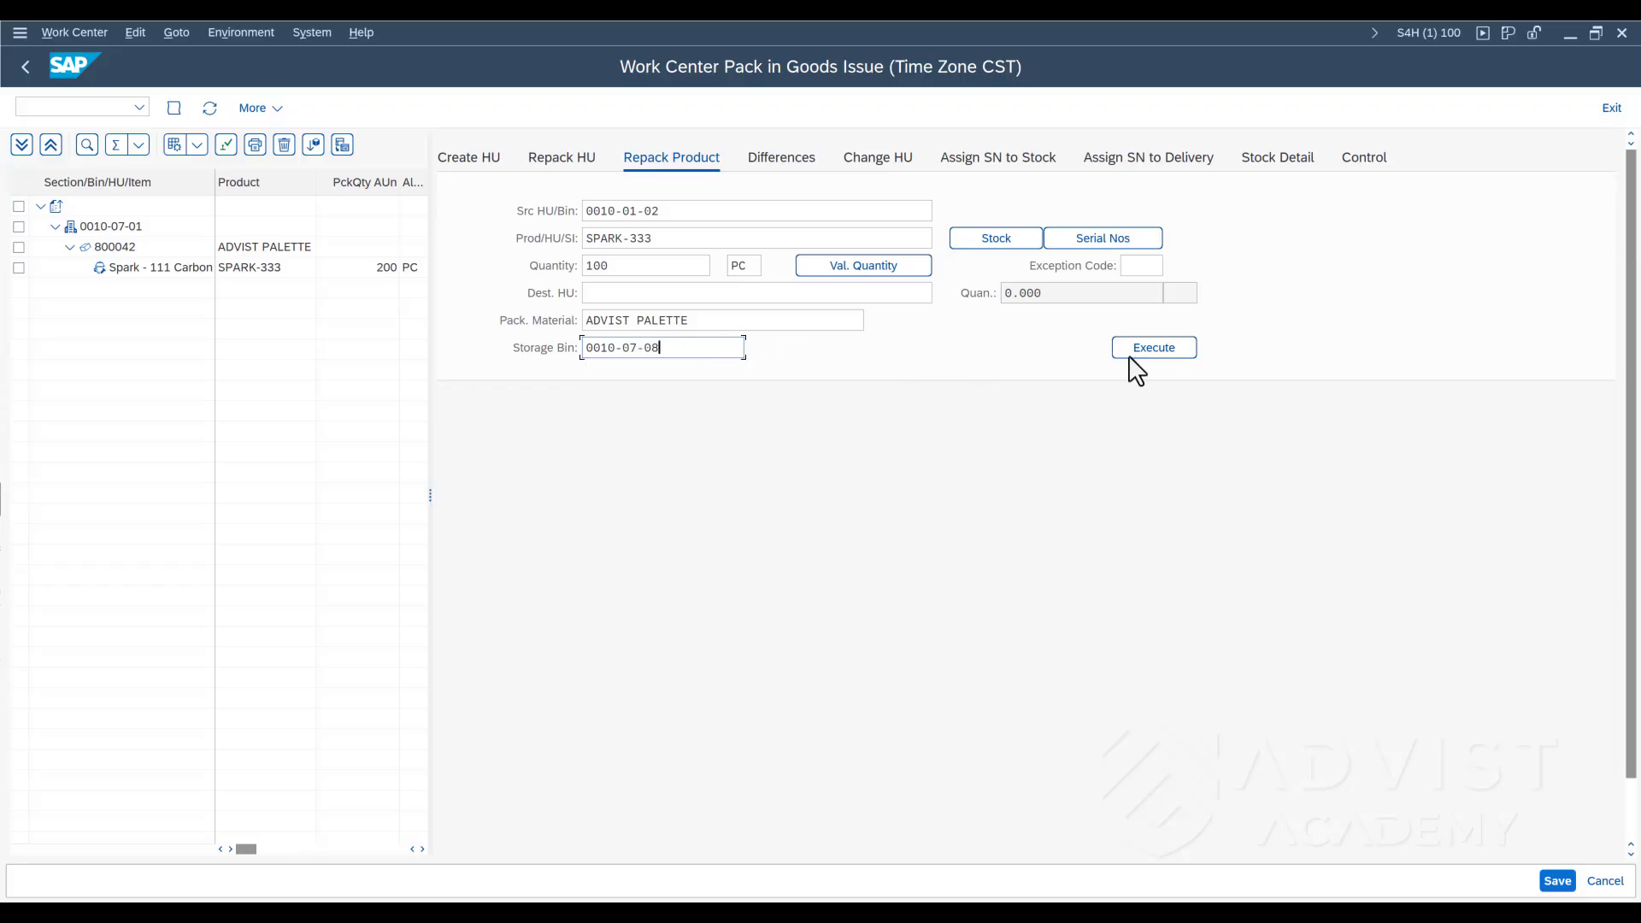
click(1132, 350)
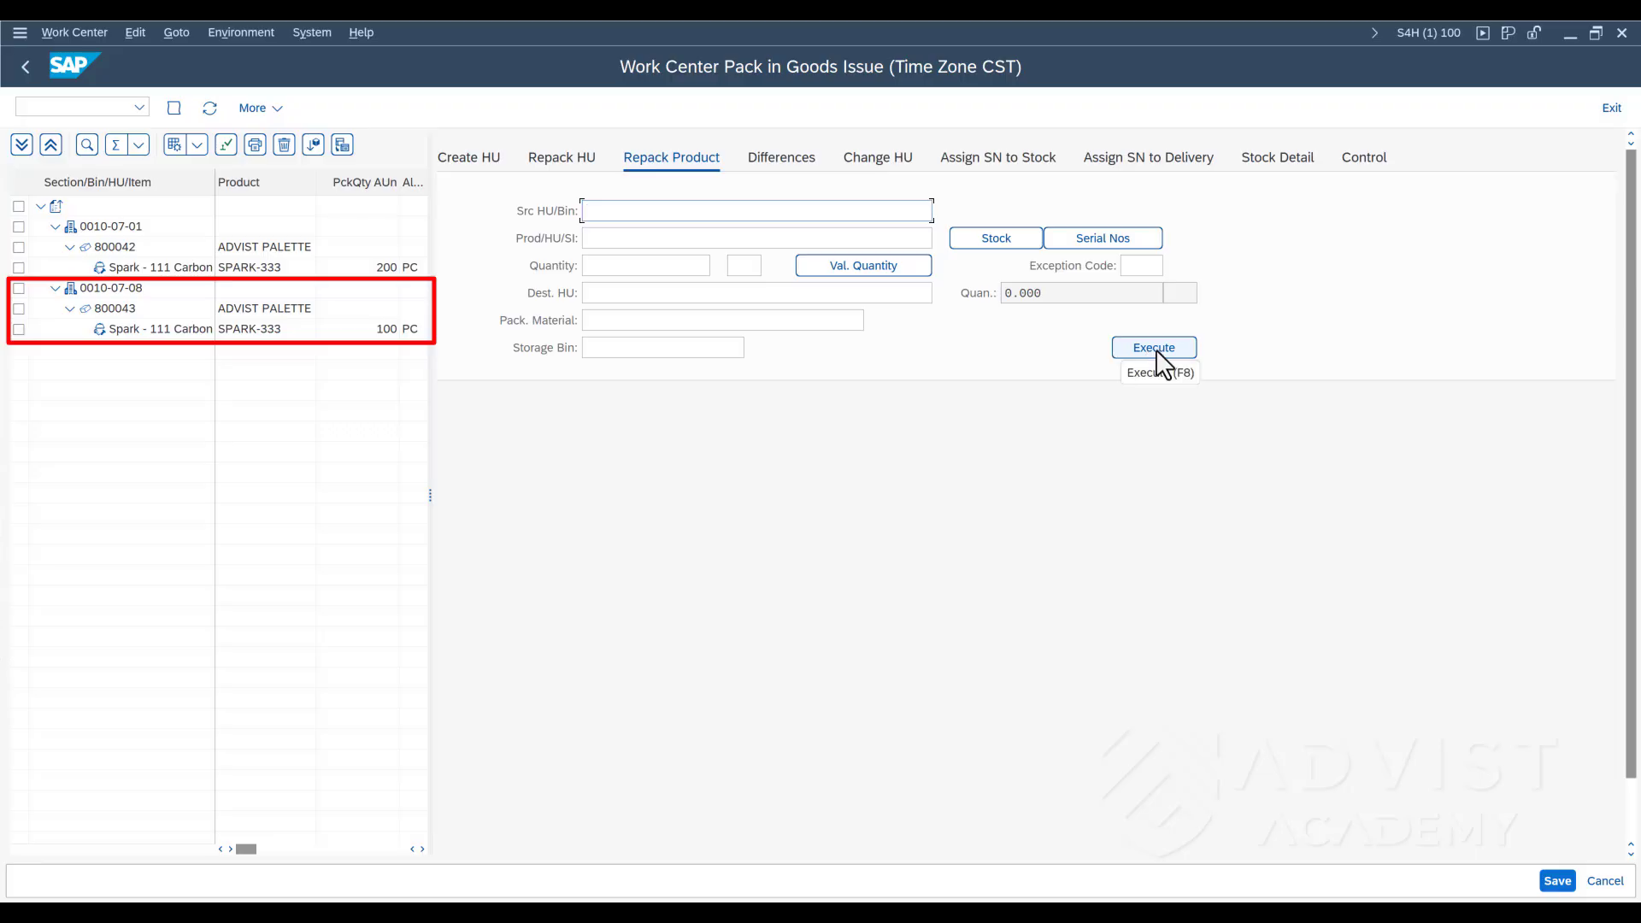
Step: Open the Repack HU form
click(566, 164)
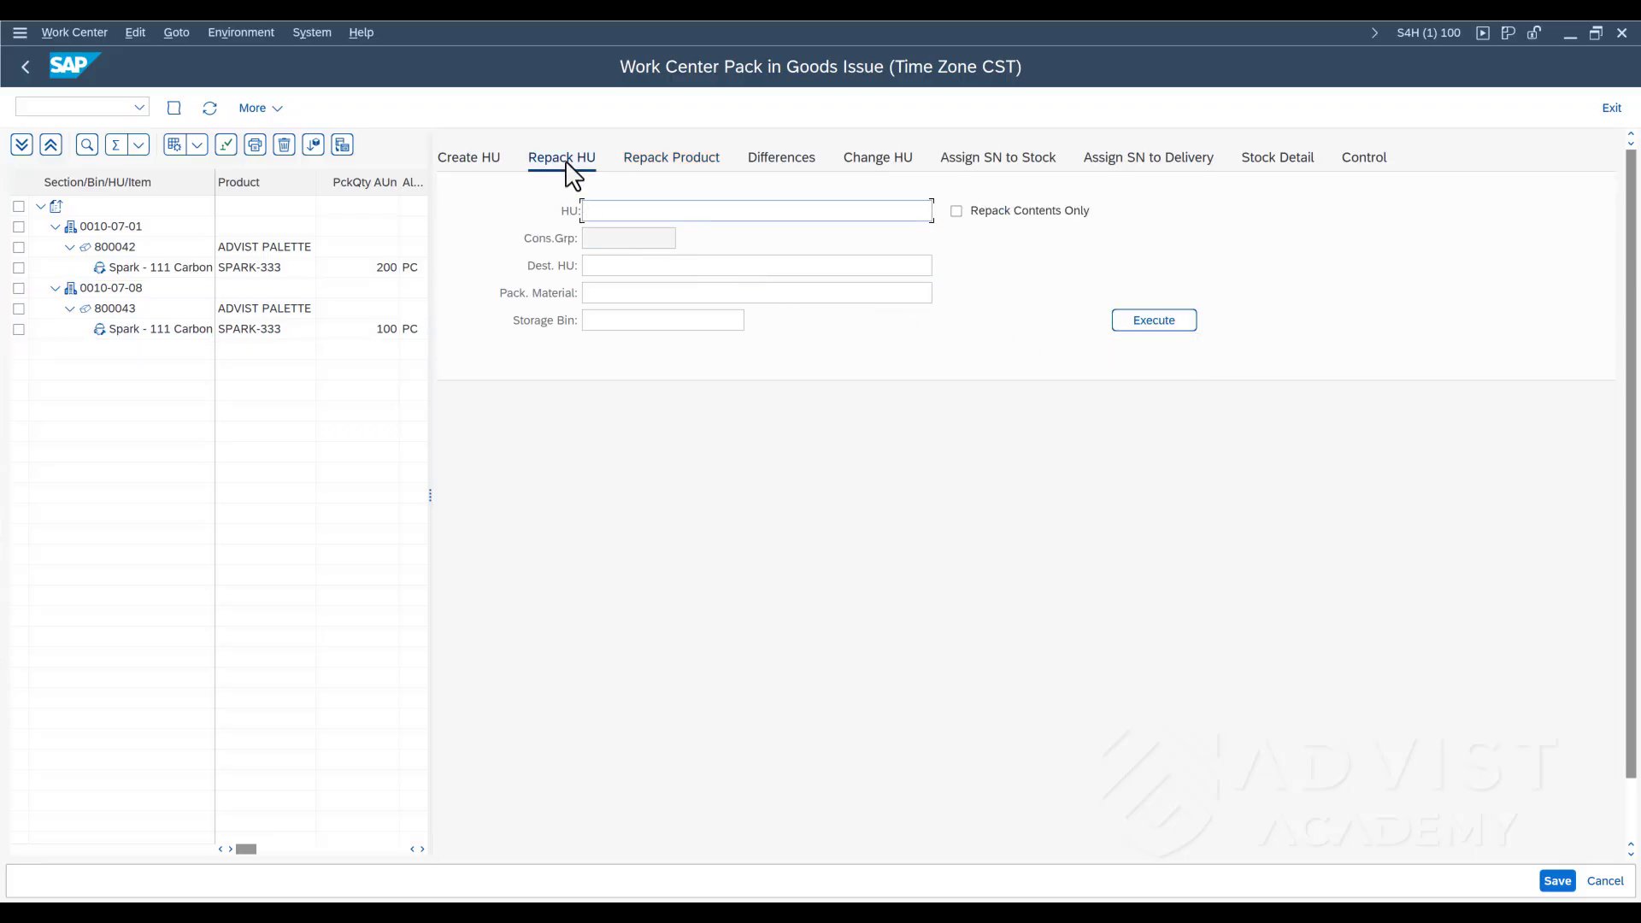